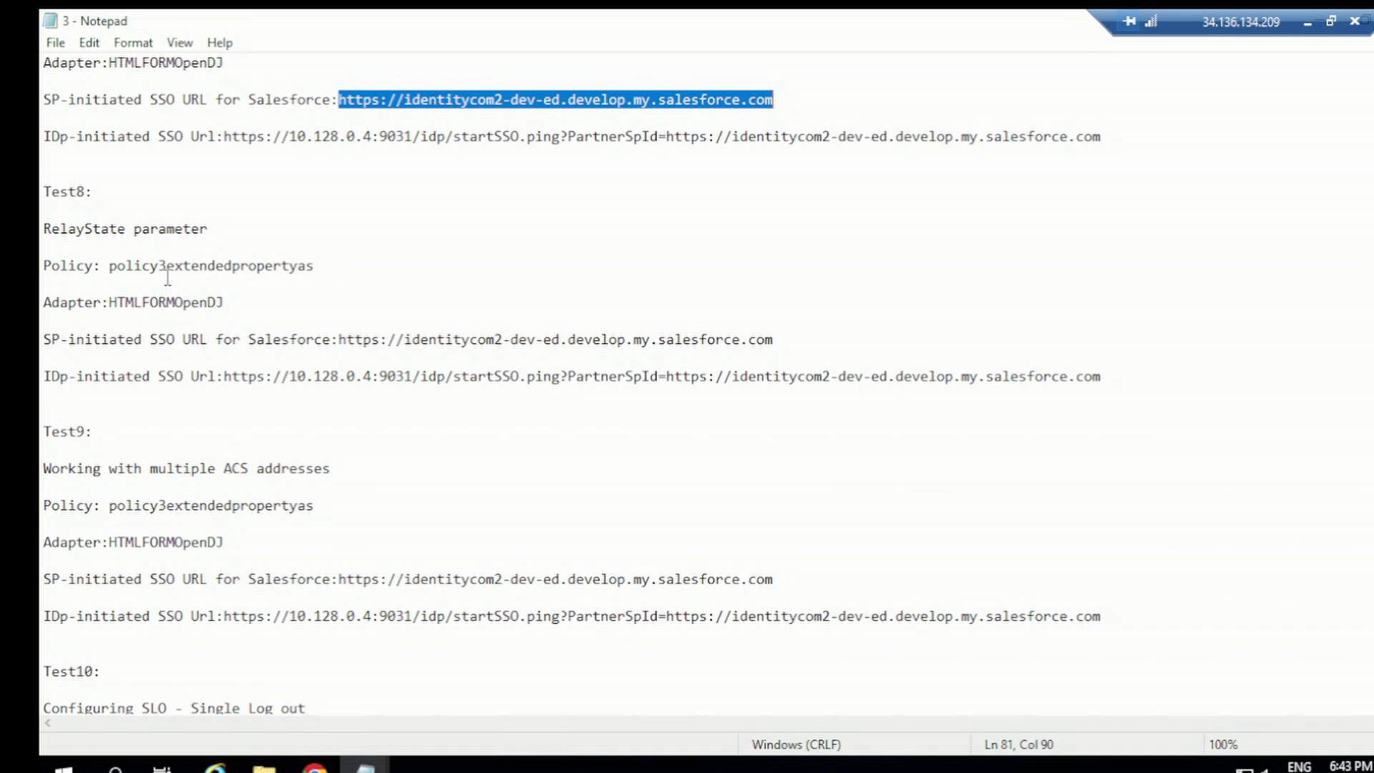
Step: Select the complete Test8 IdP-initiated SSO URL line in Notepad
left_click(224, 376)
left_click_drag(357, 368, 1106, 372)
key("ctrl+c")
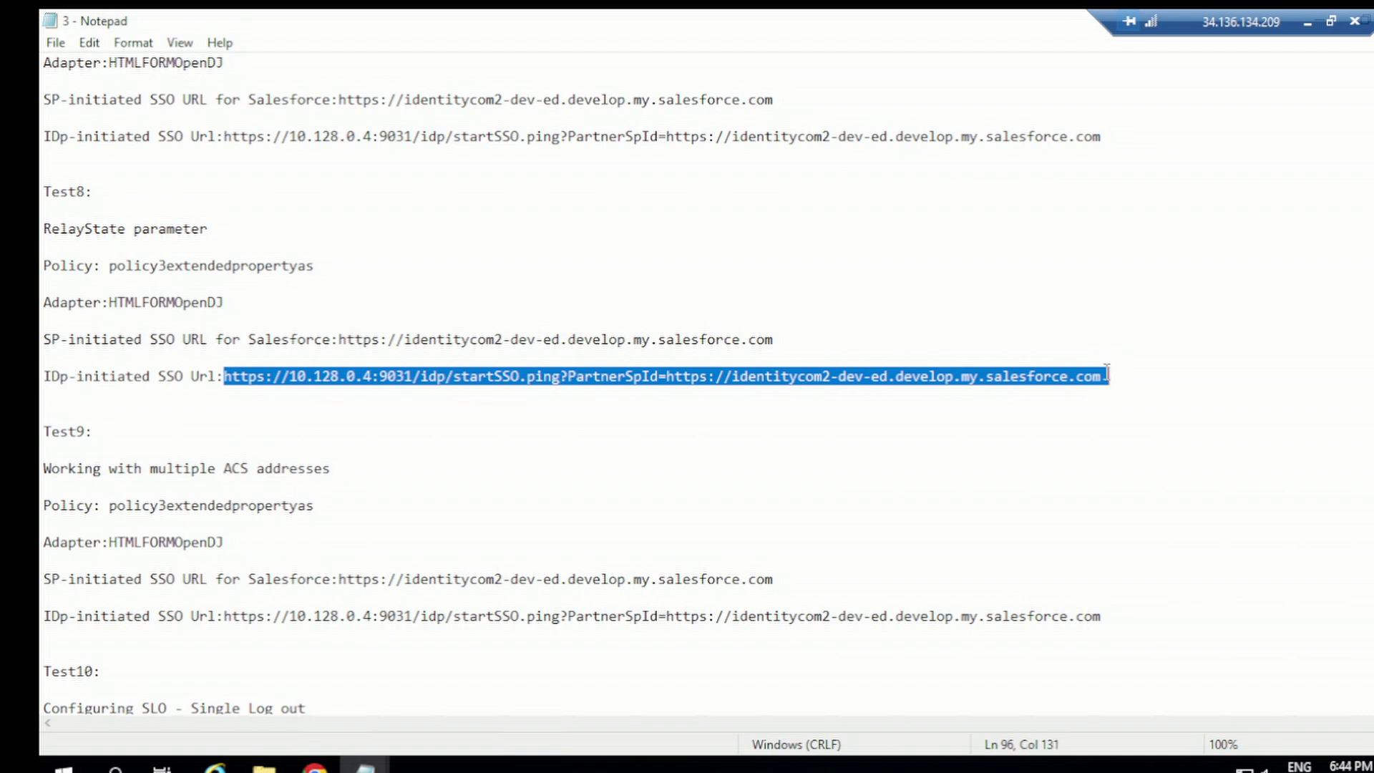
Step: Open a new Chrome Incognito window and start the SAML-tracer extension
left_click(315, 764)
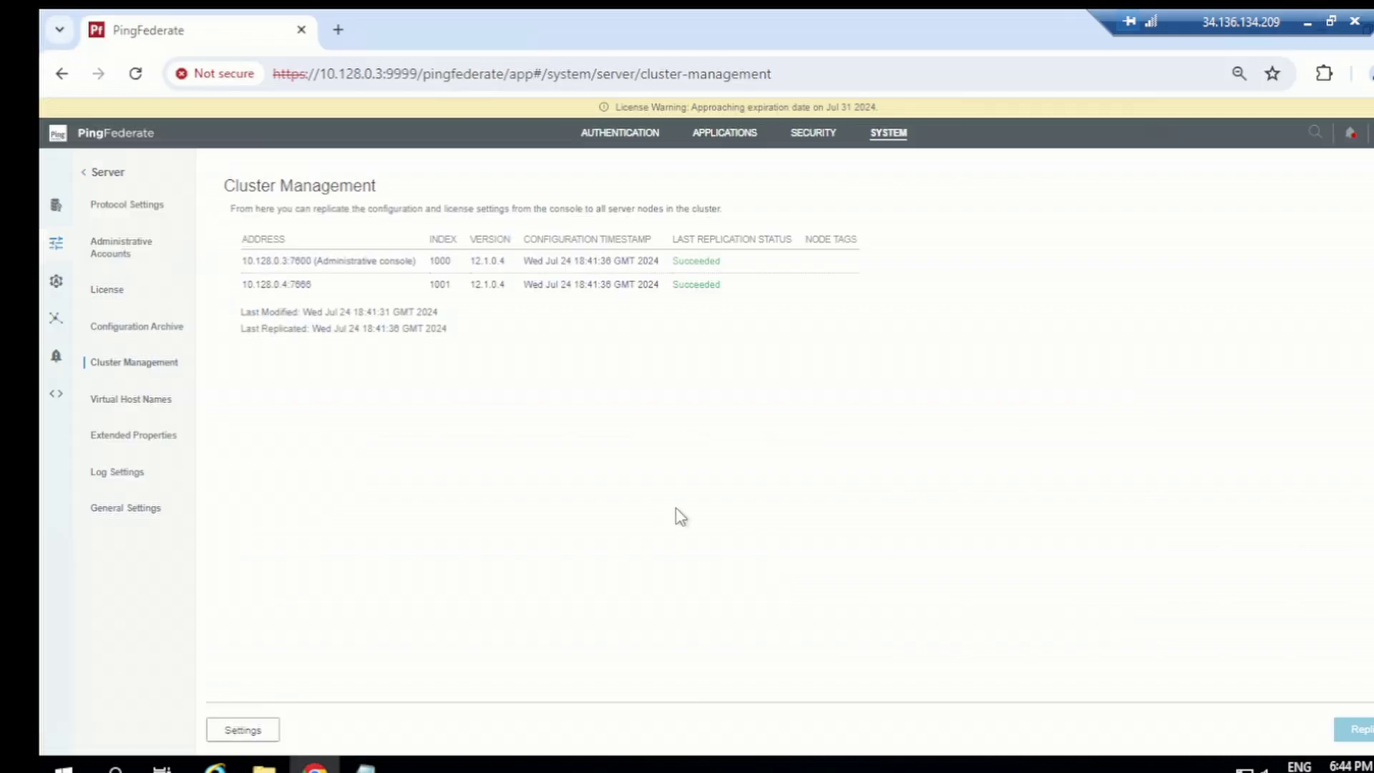
left_click(1373, 73)
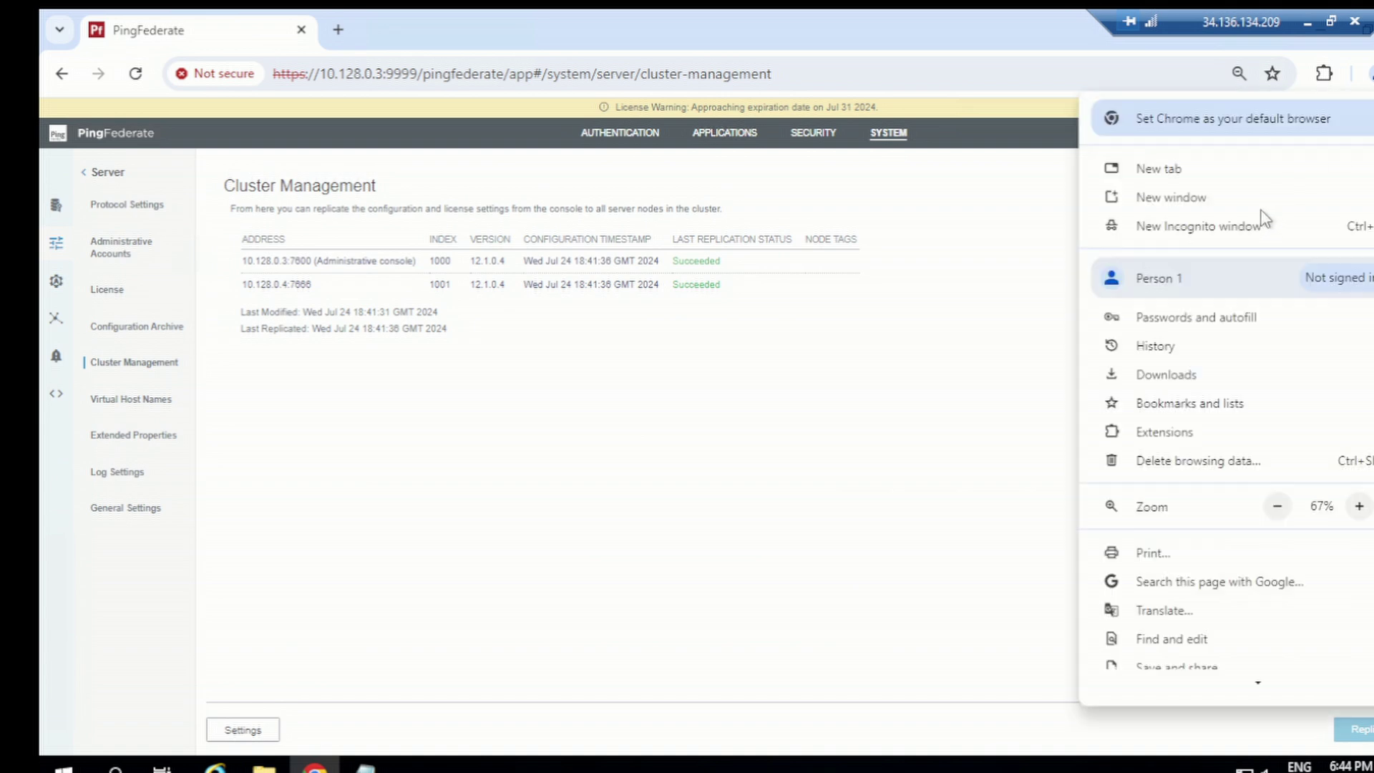
left_click(1226, 237)
left_click(1253, 72)
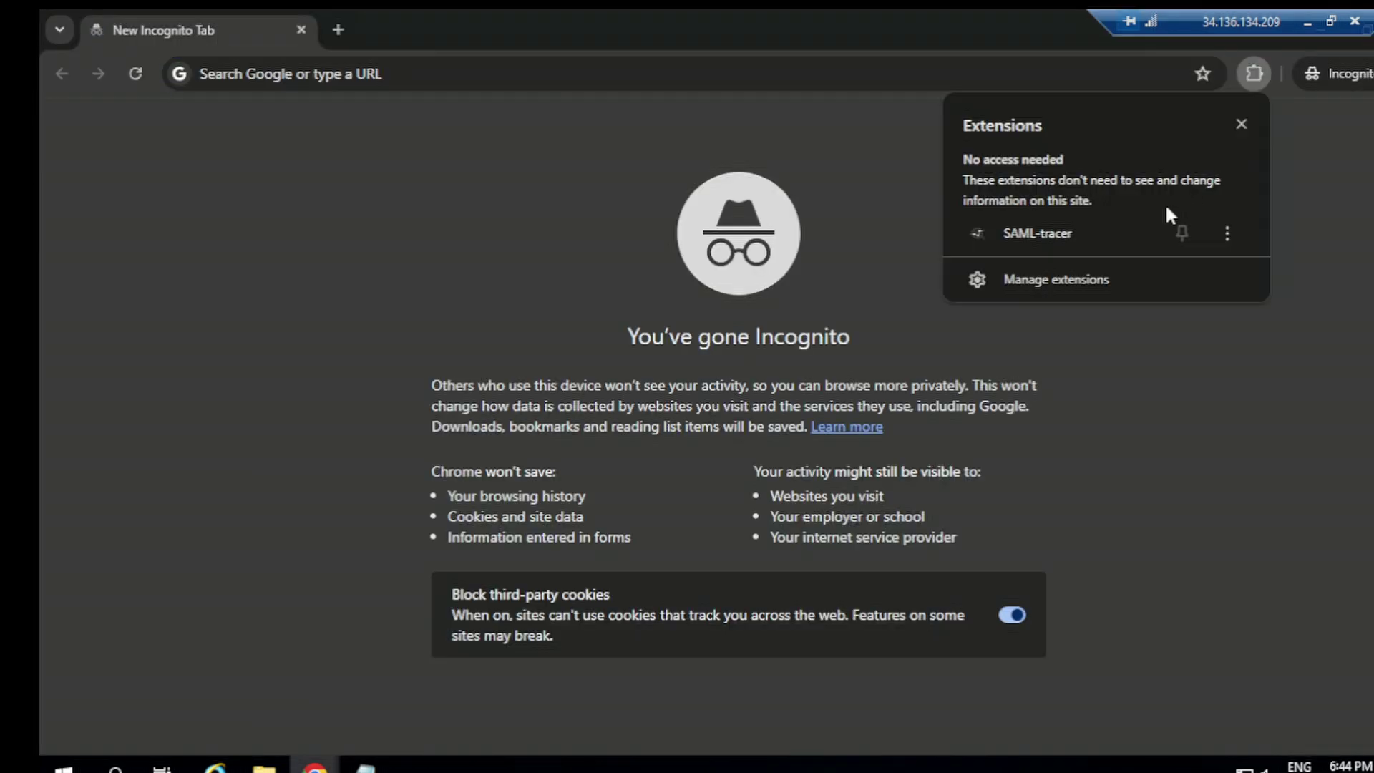
left_click(1081, 239)
Step: Paste the Test8 IdP-initiated SSO URL into the Incognito address bar and load it
left_click(938, 97)
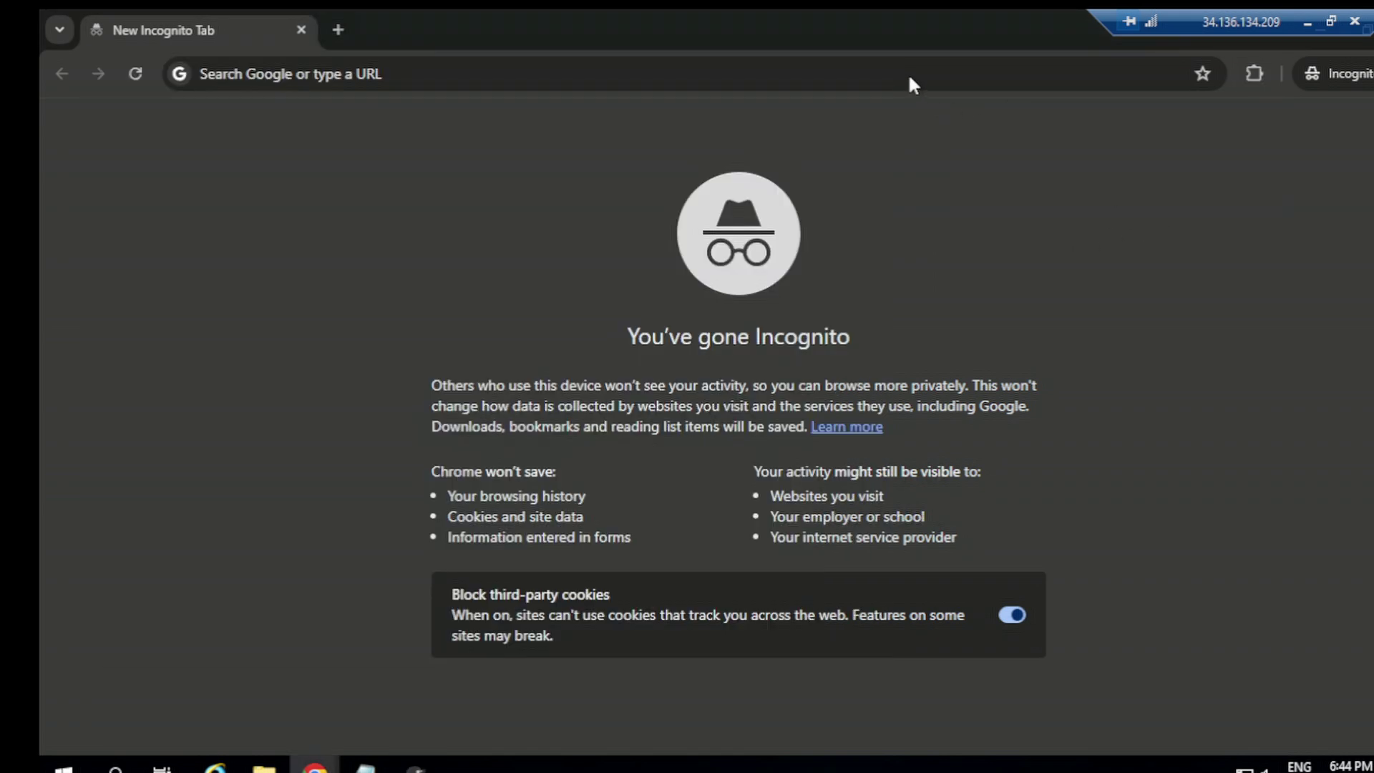
left_click(911, 77)
key("ctrl+v")
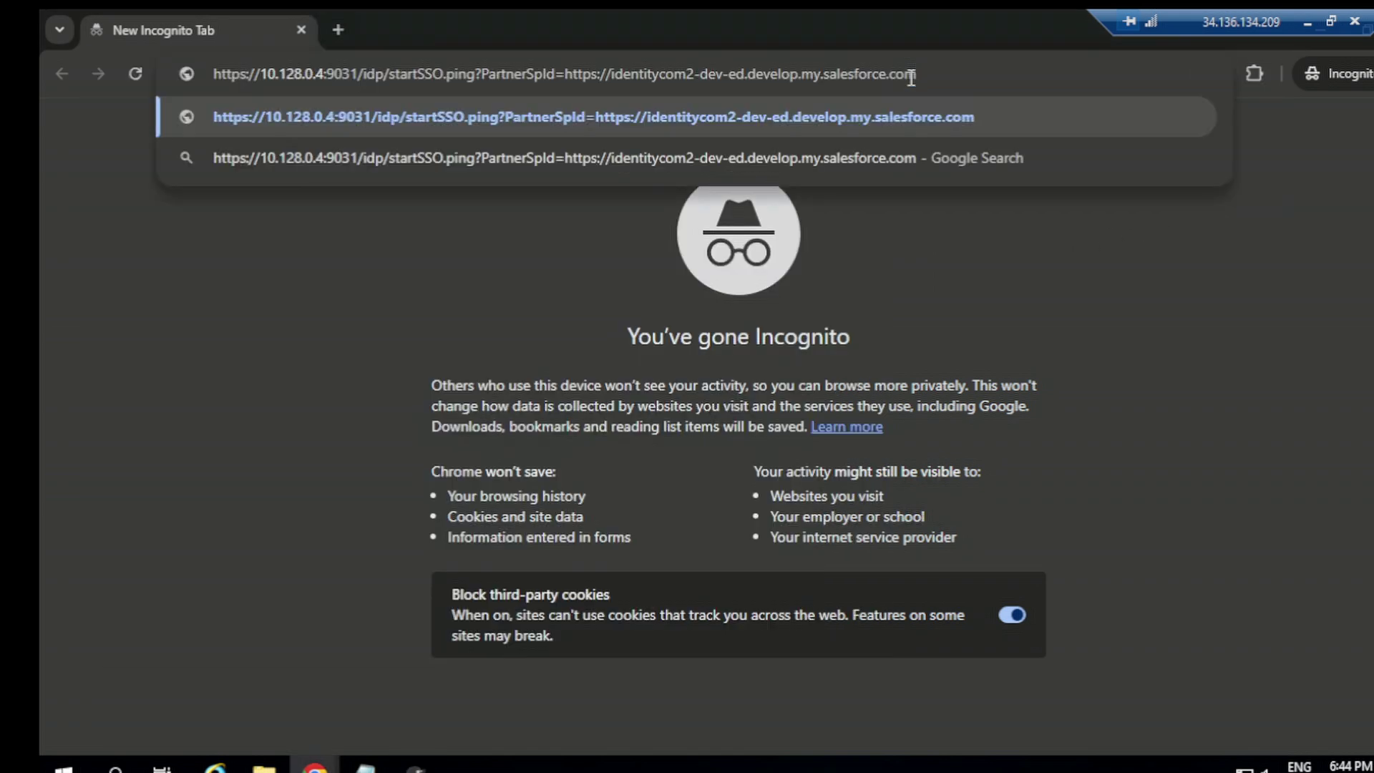
key("Return")
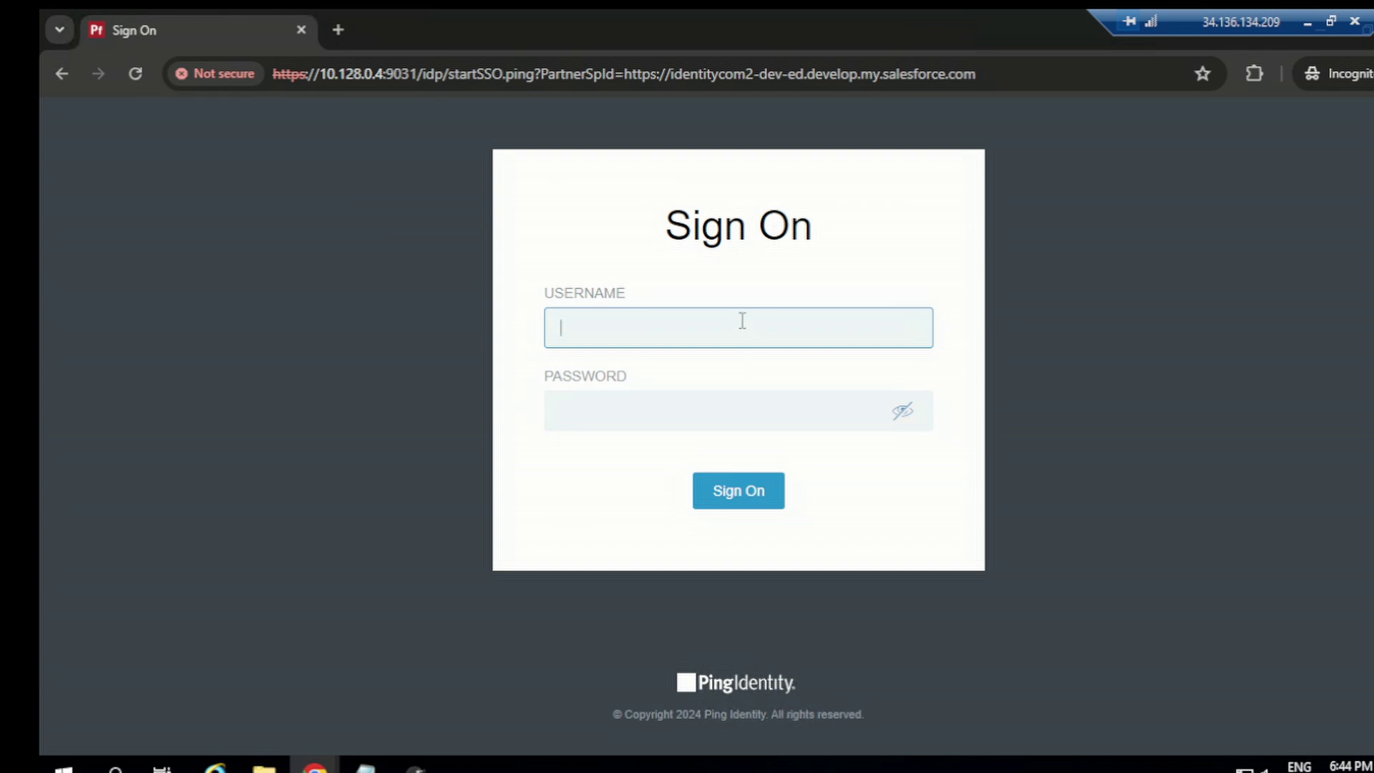
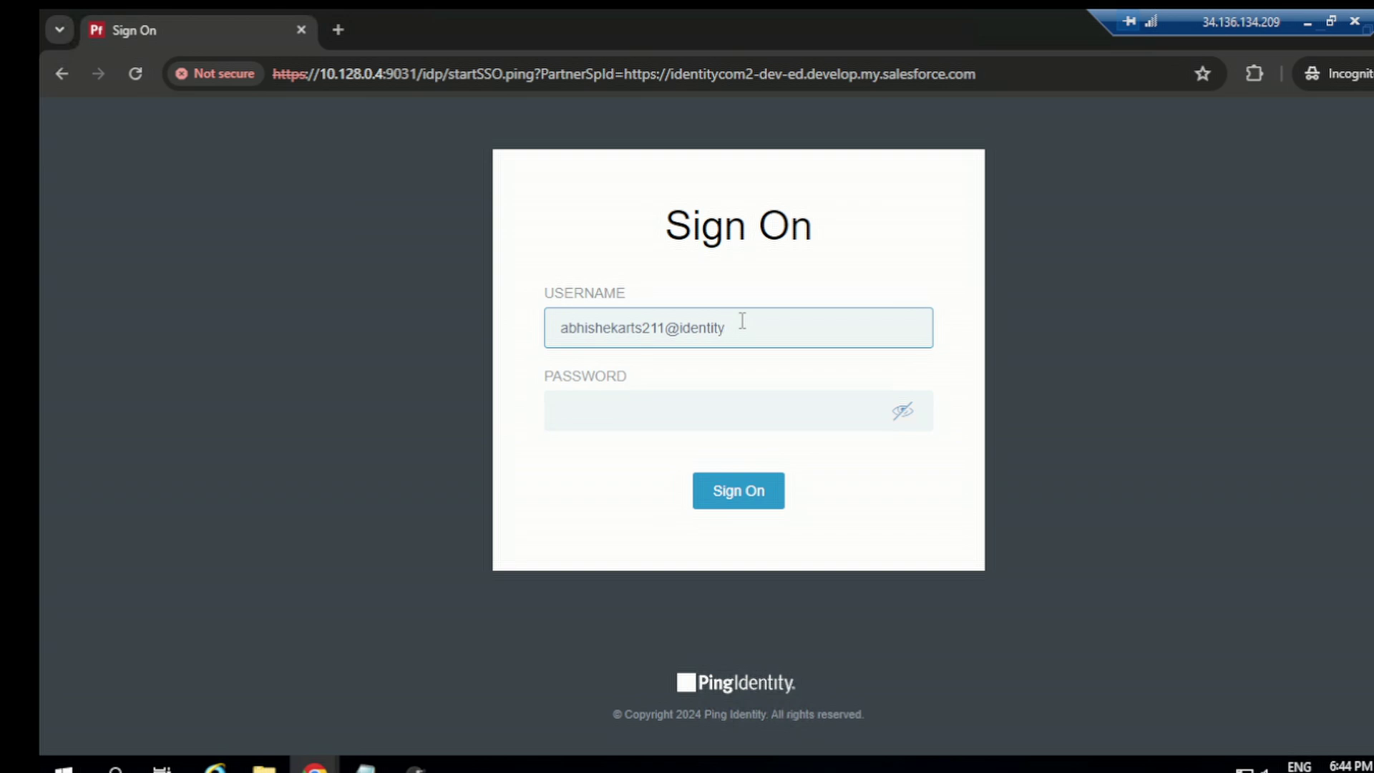
Step: Enter the test user's username and password on the PingFederate page and sign on
key("Tab")
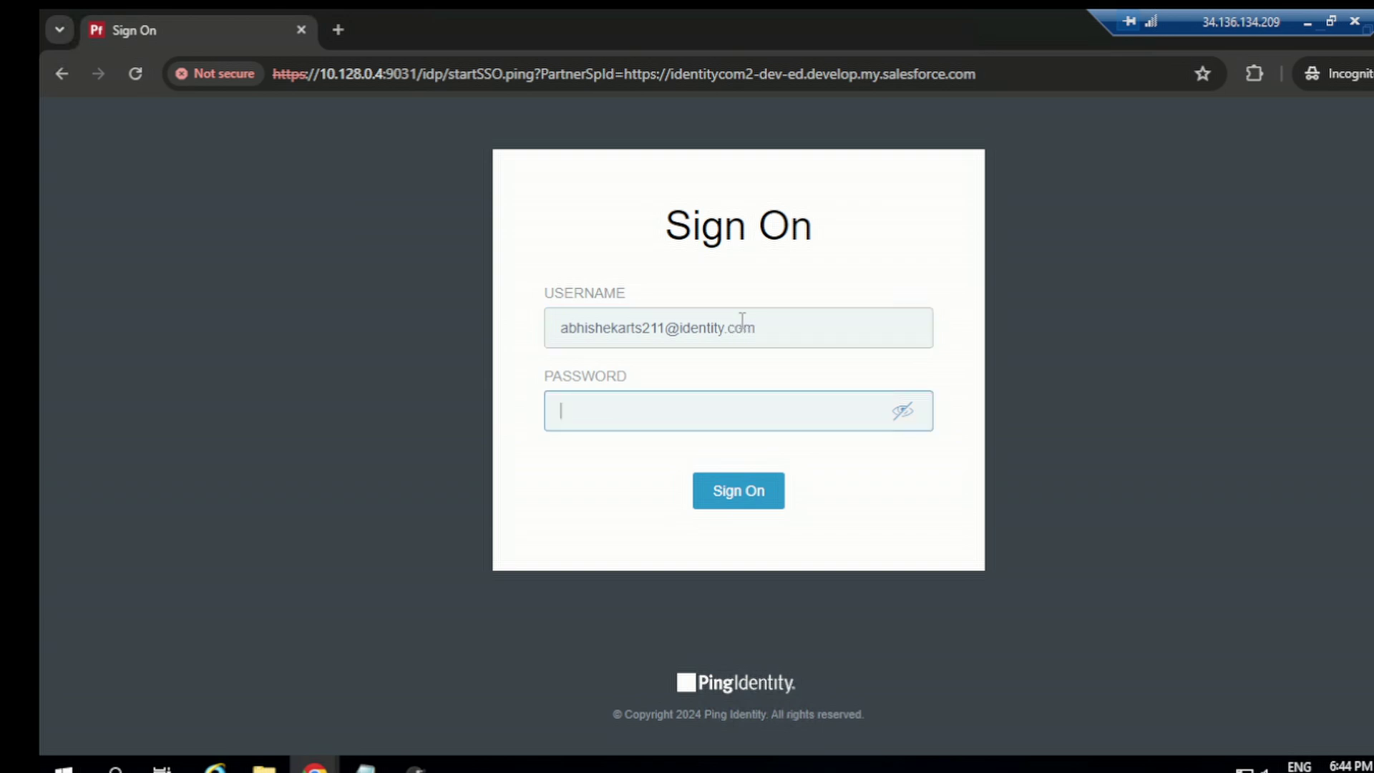
left_click_drag(787, 329, 555, 322)
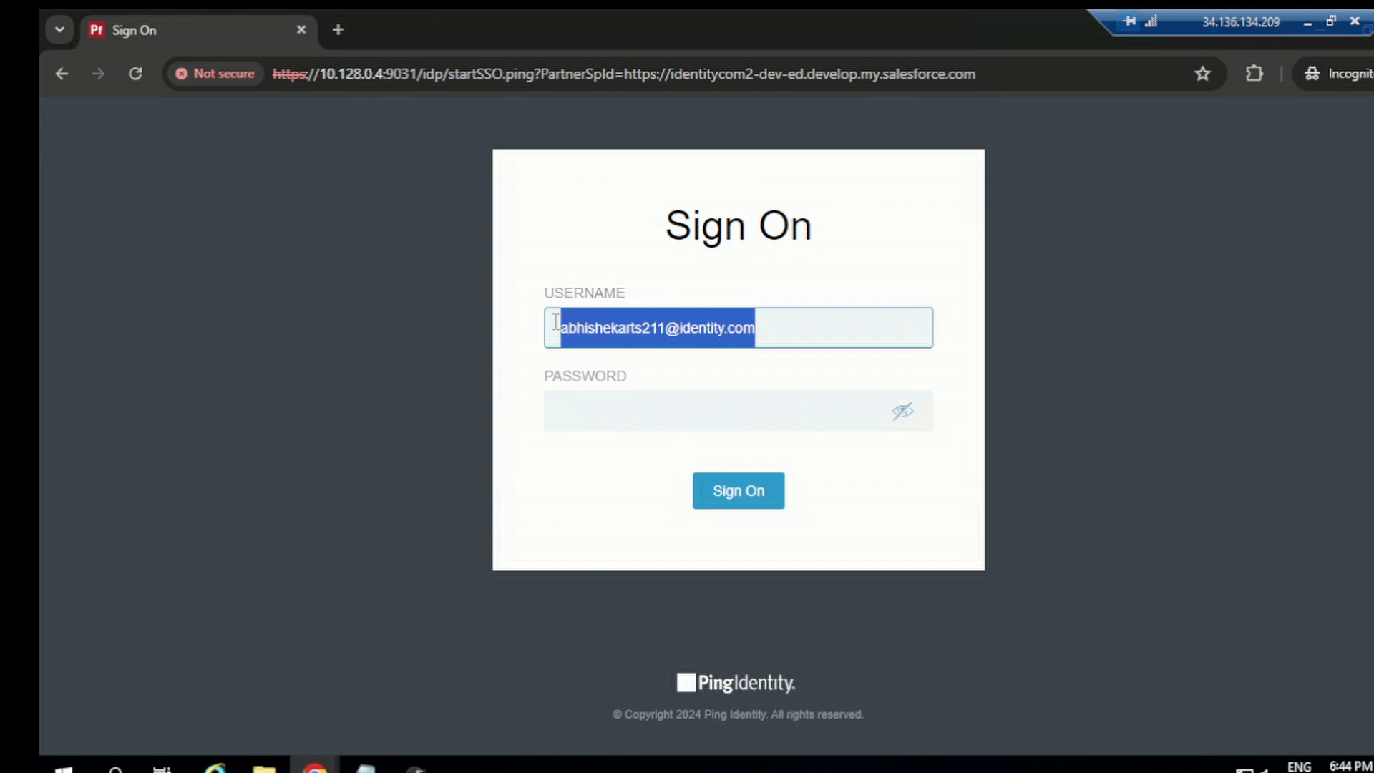
left_click(591, 420)
key("ctrl+v")
left_click(764, 502)
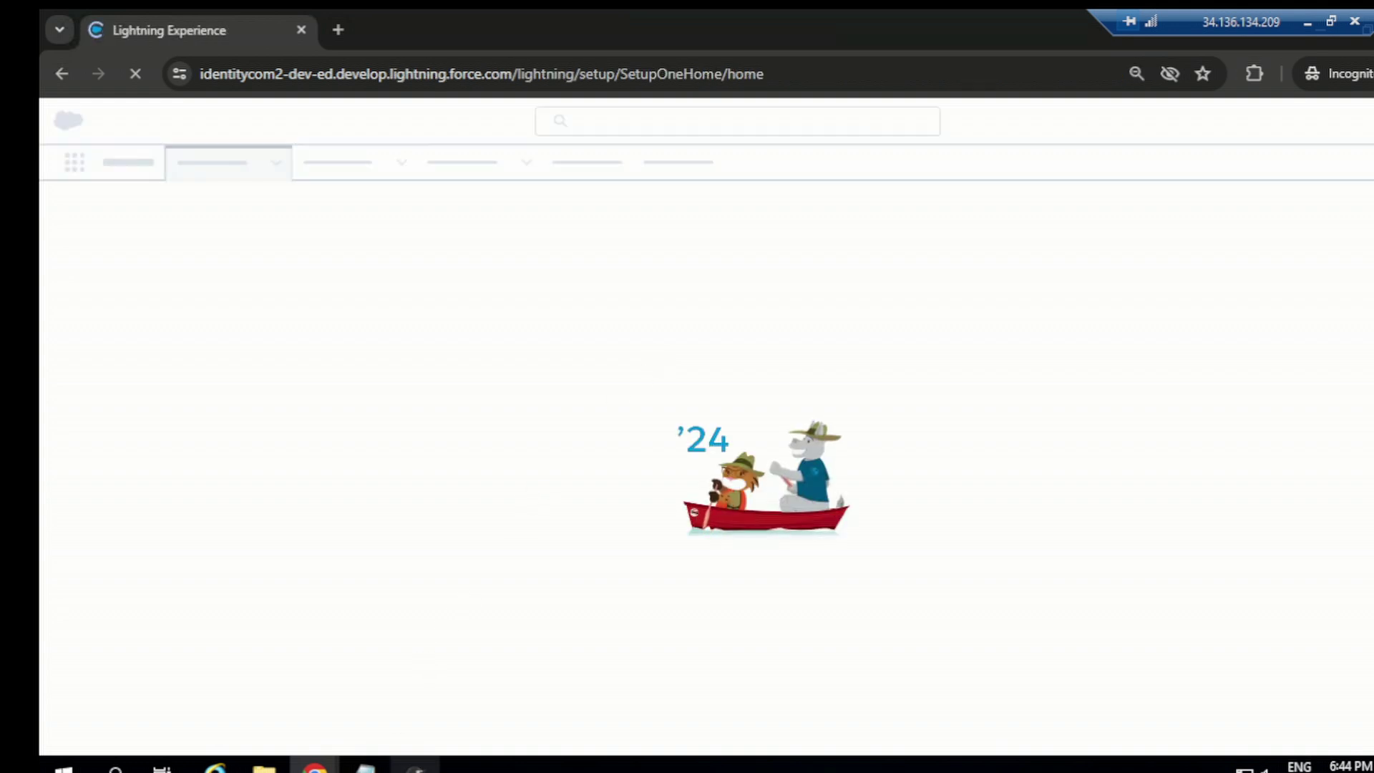
Step: In SAML-tracer, open the details of the captured SAML POST request
left_click(416, 769)
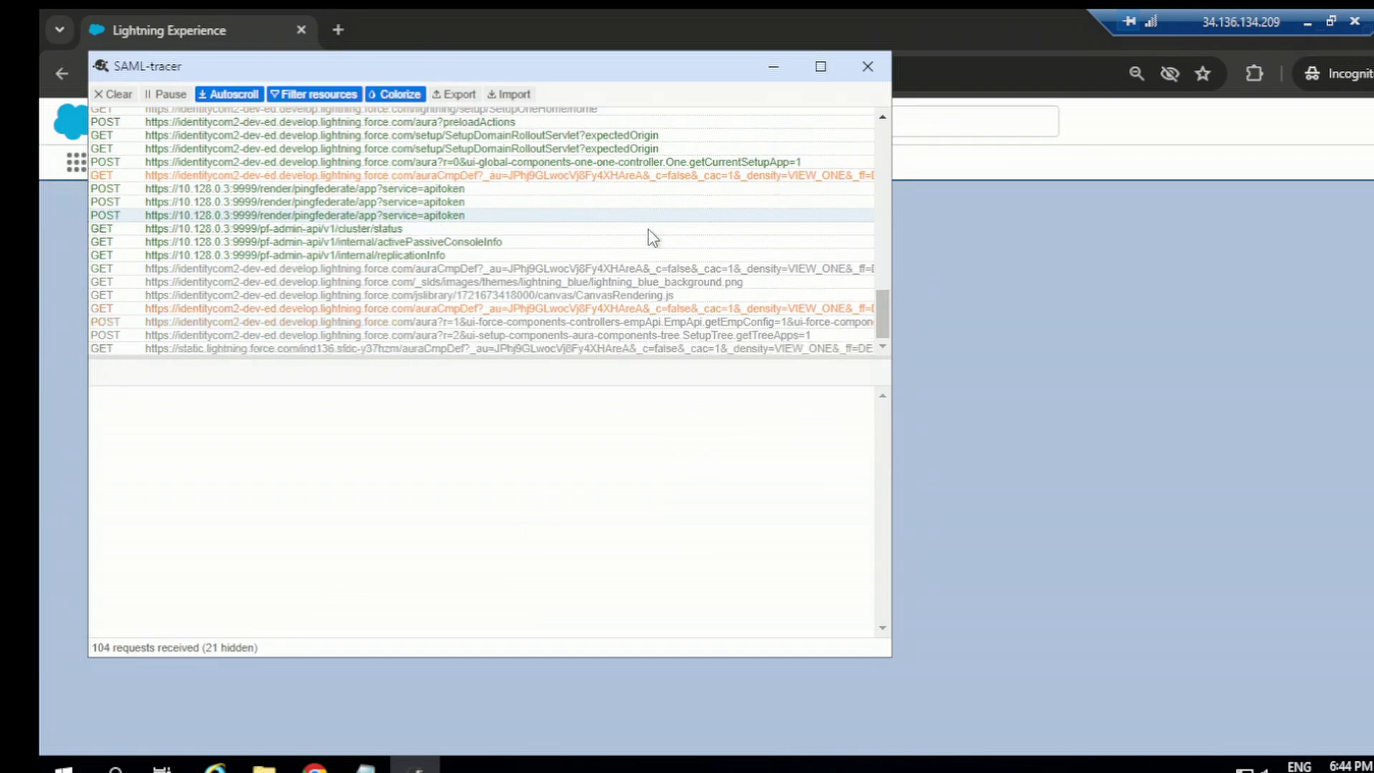
scroll(715, 229, "up", 5)
scroll(830, 221, "up", 1)
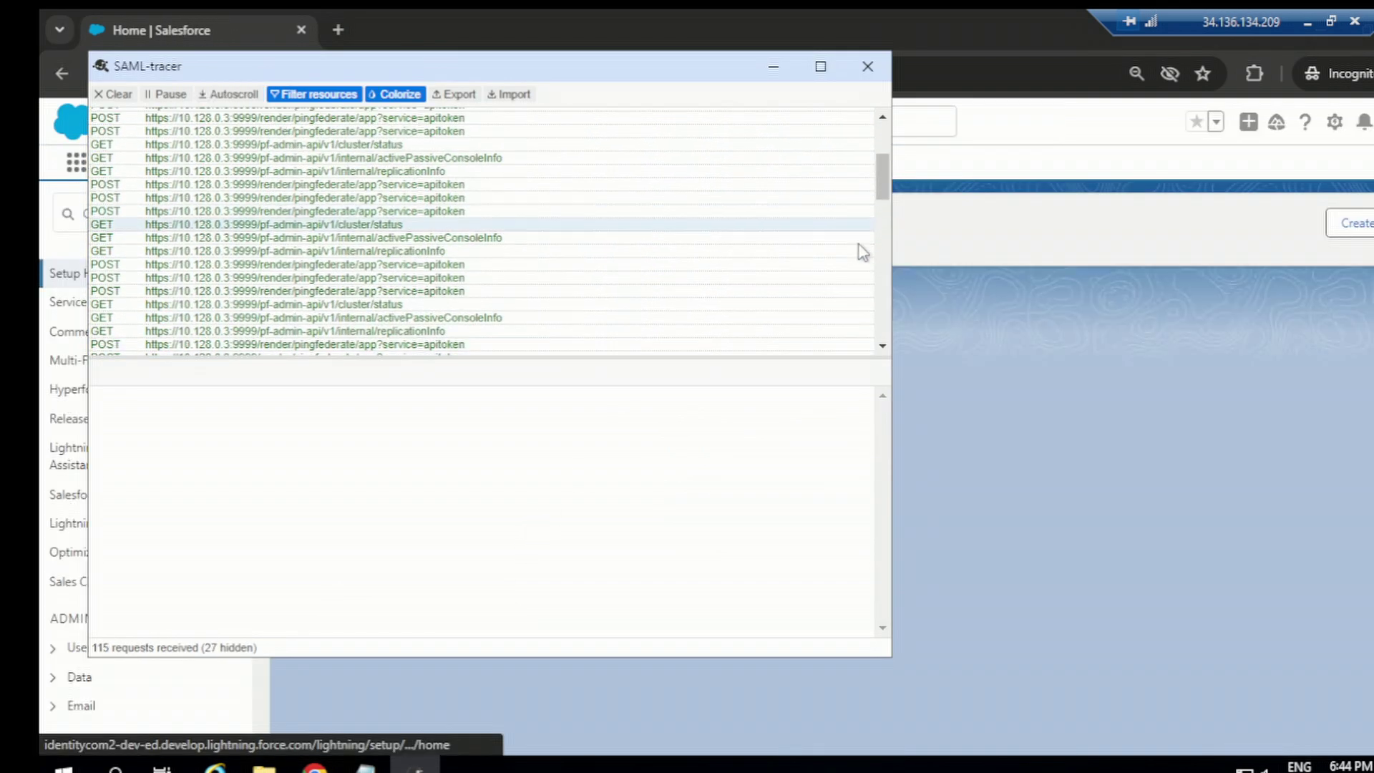
scroll(860, 265, "down", 4)
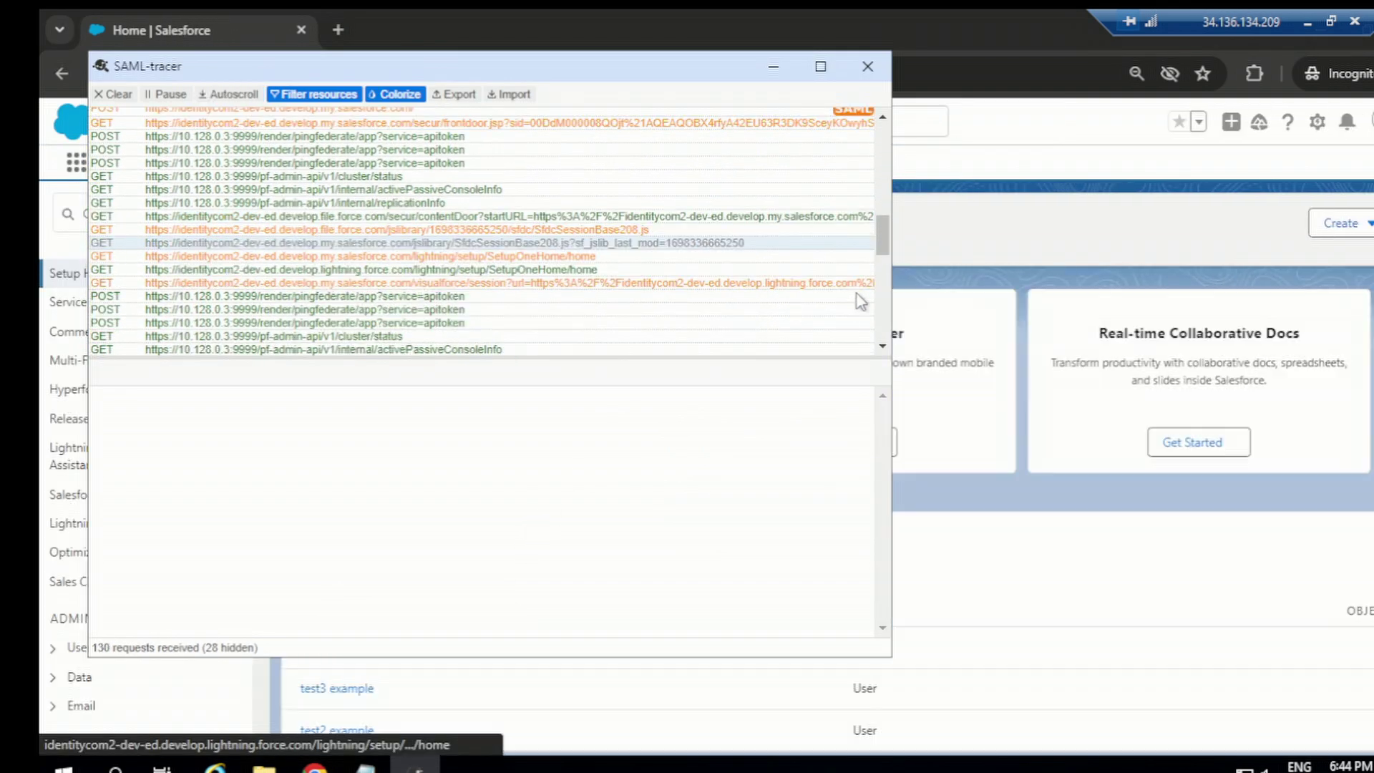
left_click(851, 111)
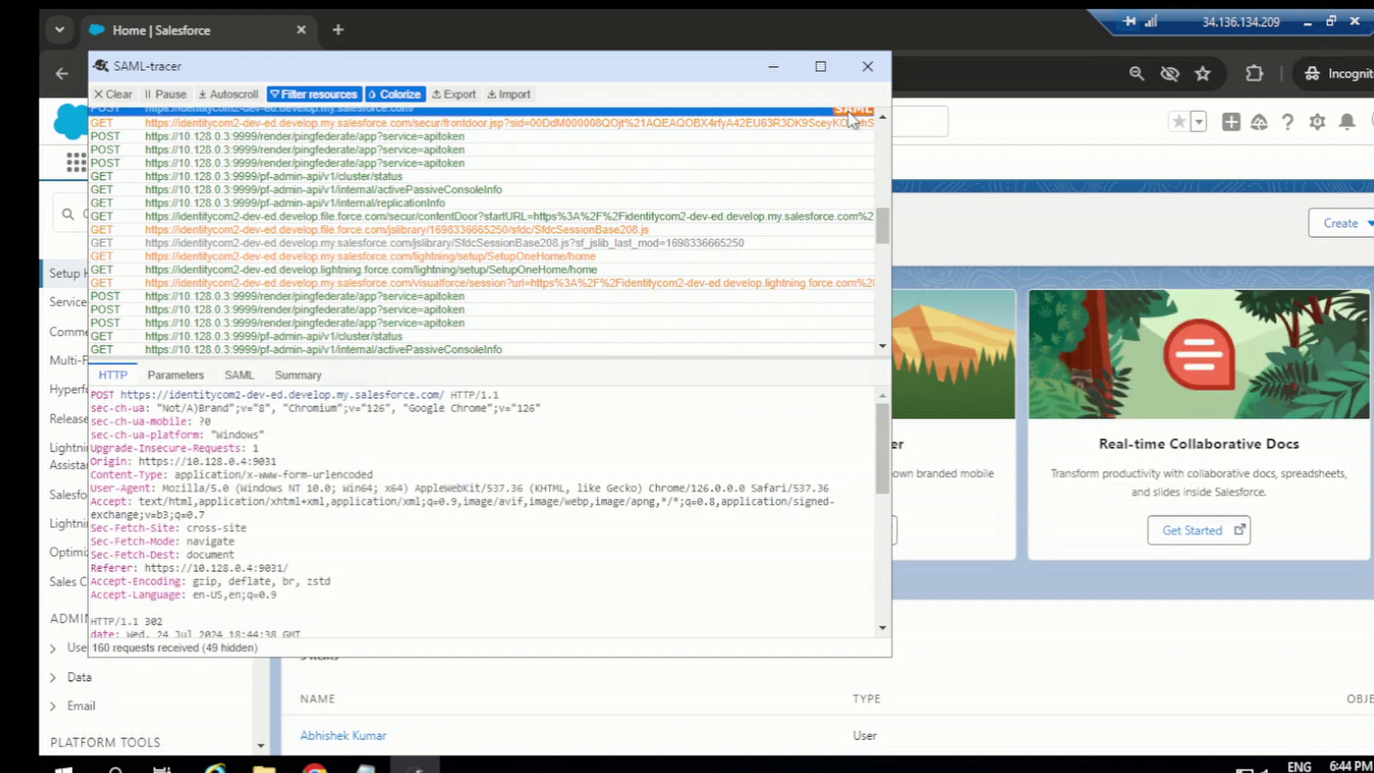
Step: Review the SAML response Summary and raw SAMLResponse parameters, then close SAML-tracer
left_click(286, 377)
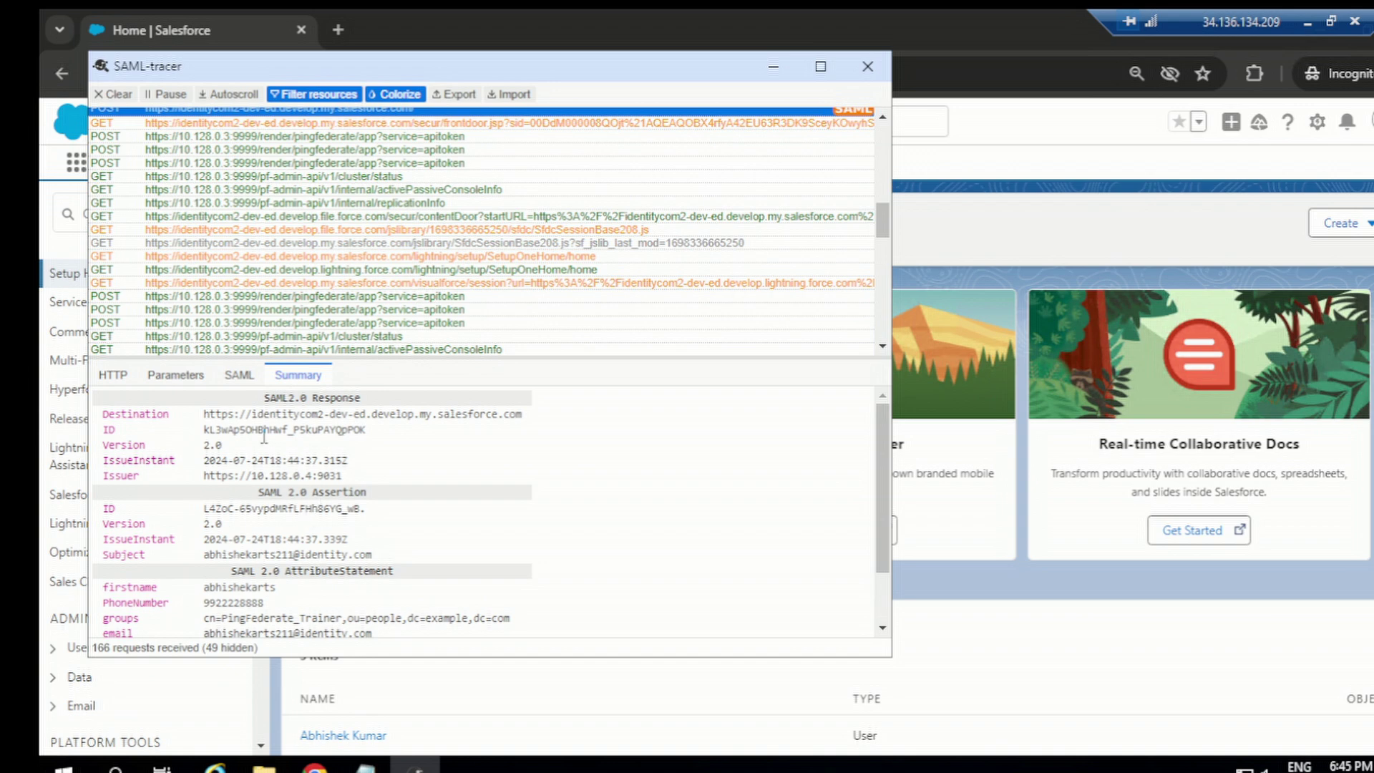
left_click(176, 376)
scroll(175, 551, "down", 10)
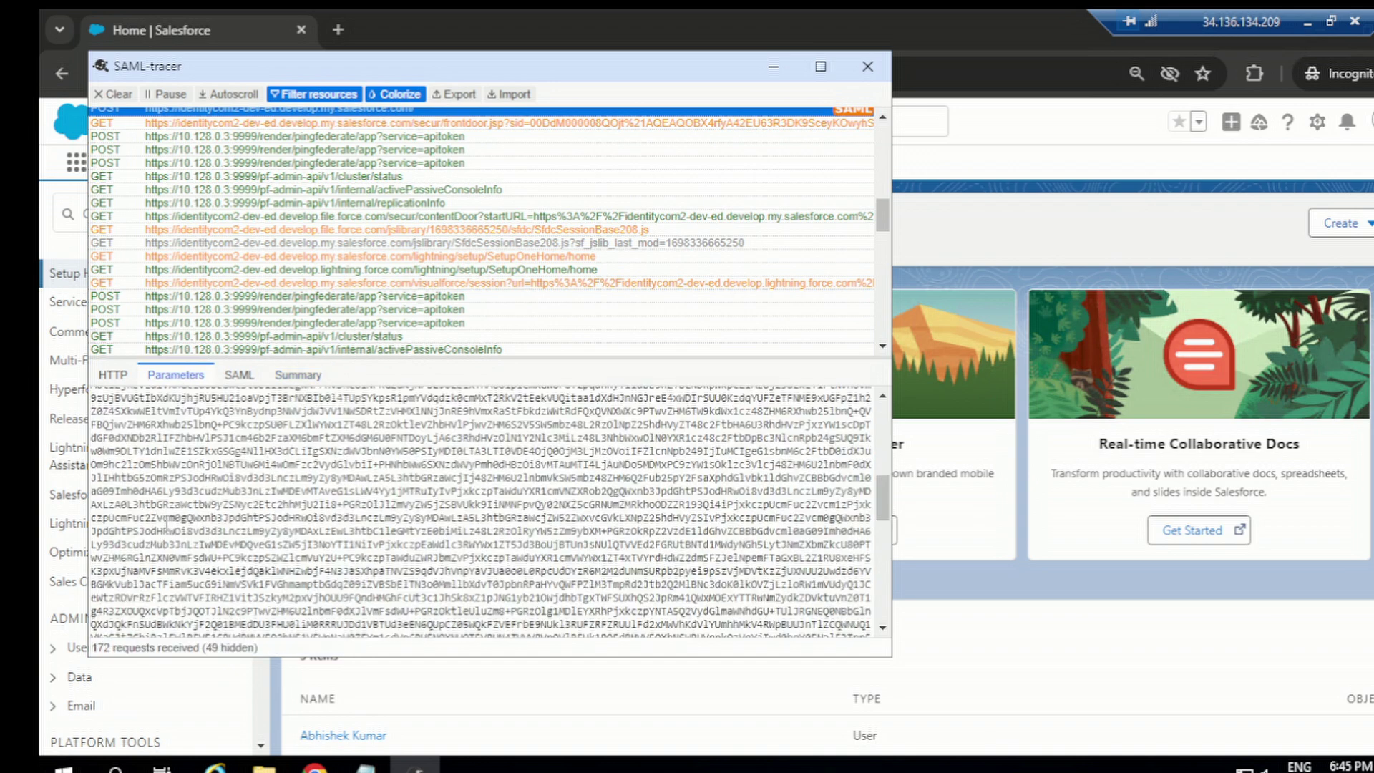
scroll(200, 580, "up", 10)
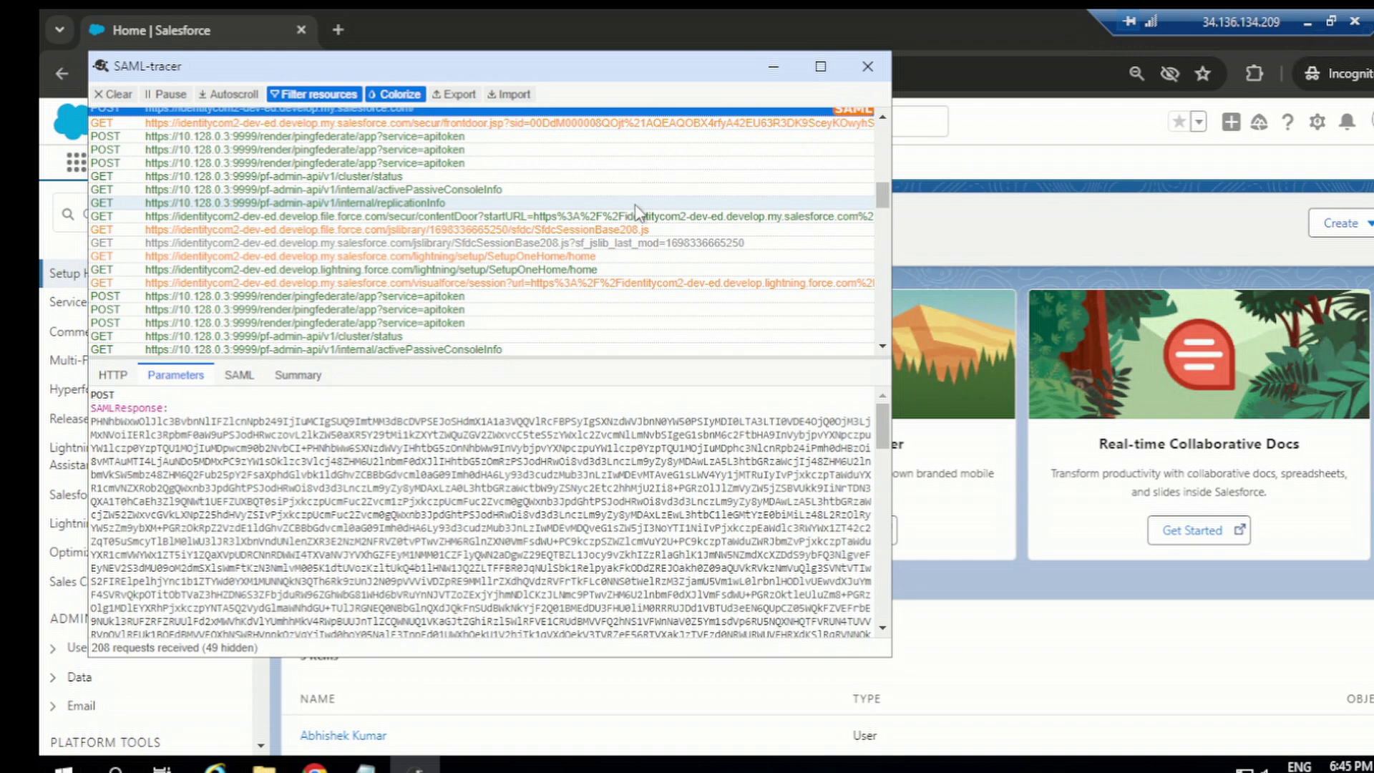
left_click(867, 68)
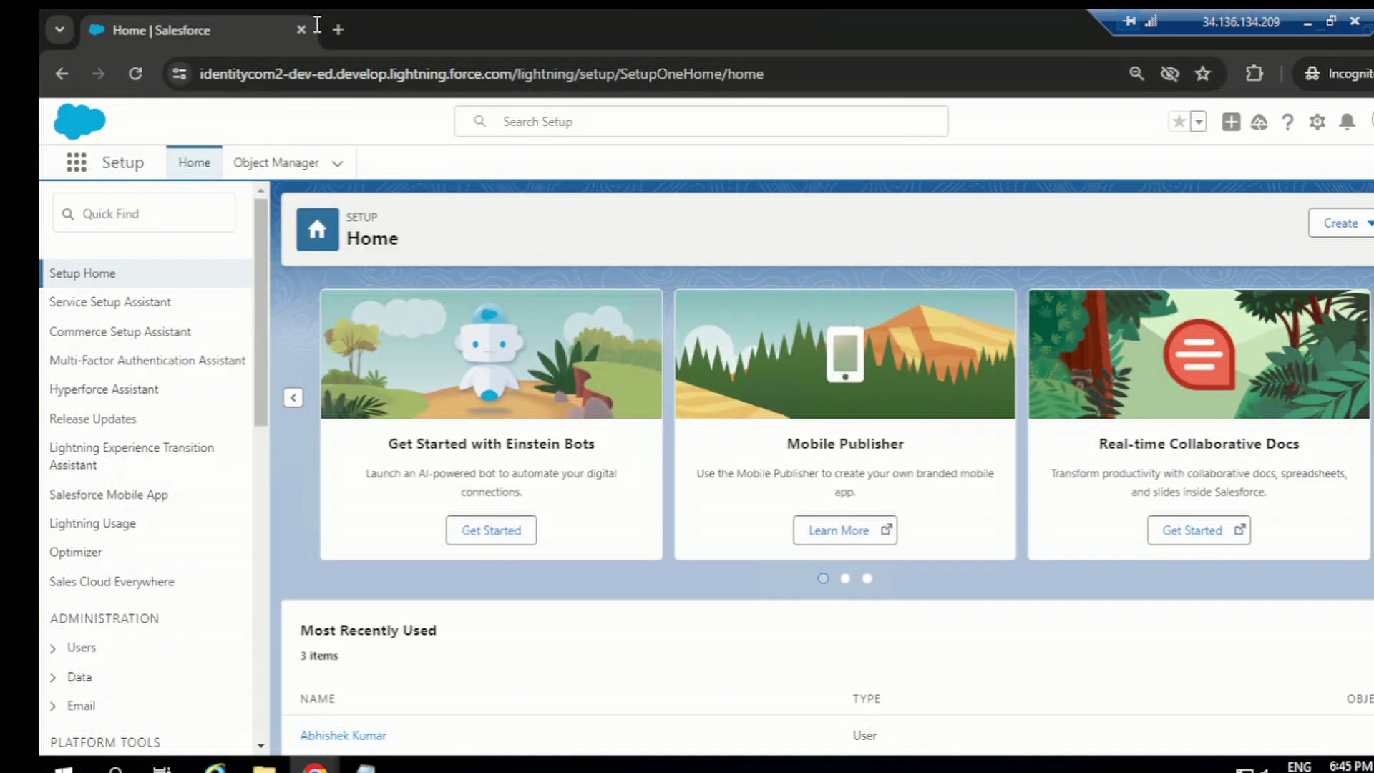
Step: Replace the Salesforce window with a fresh Incognito window running SAML-tracer
left_click(1373, 32)
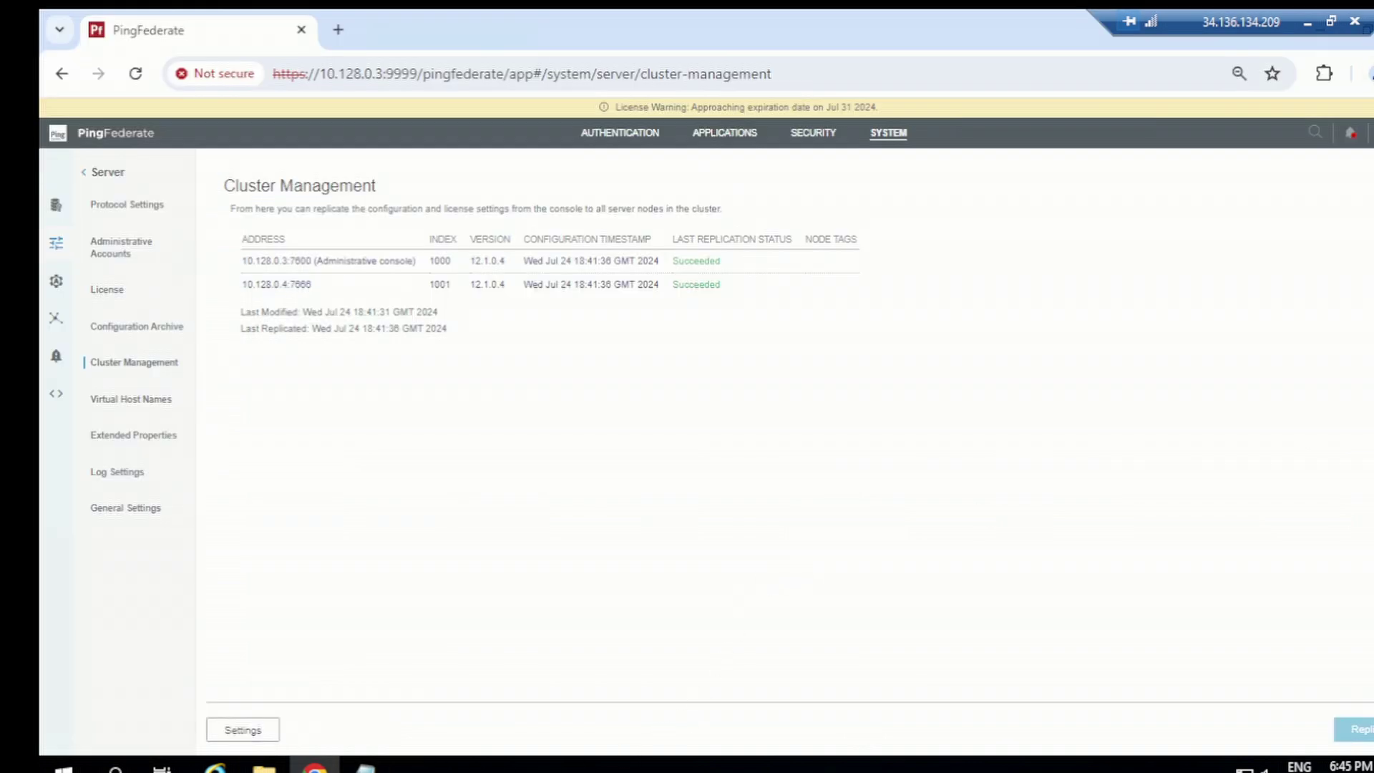
left_click(1373, 74)
left_click(1190, 228)
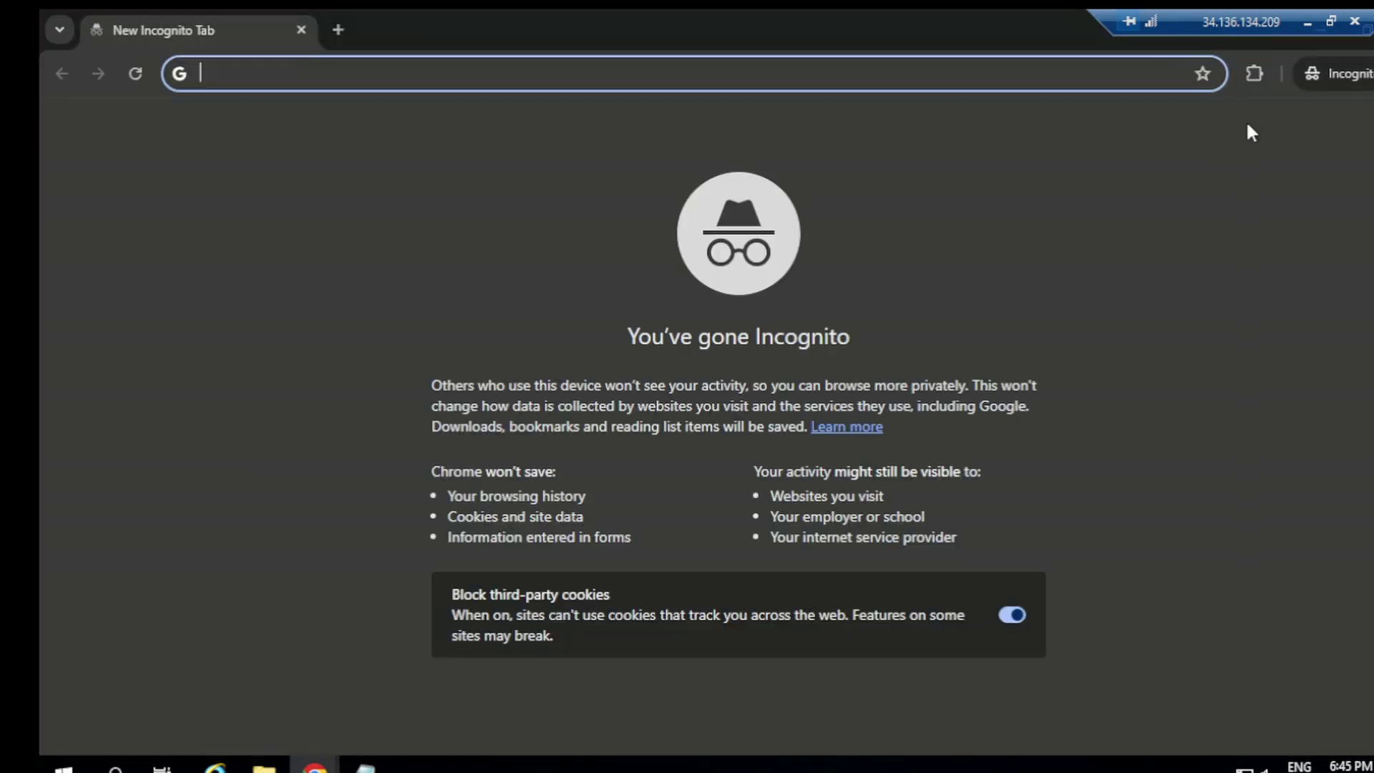
left_click(1254, 74)
left_click(1081, 233)
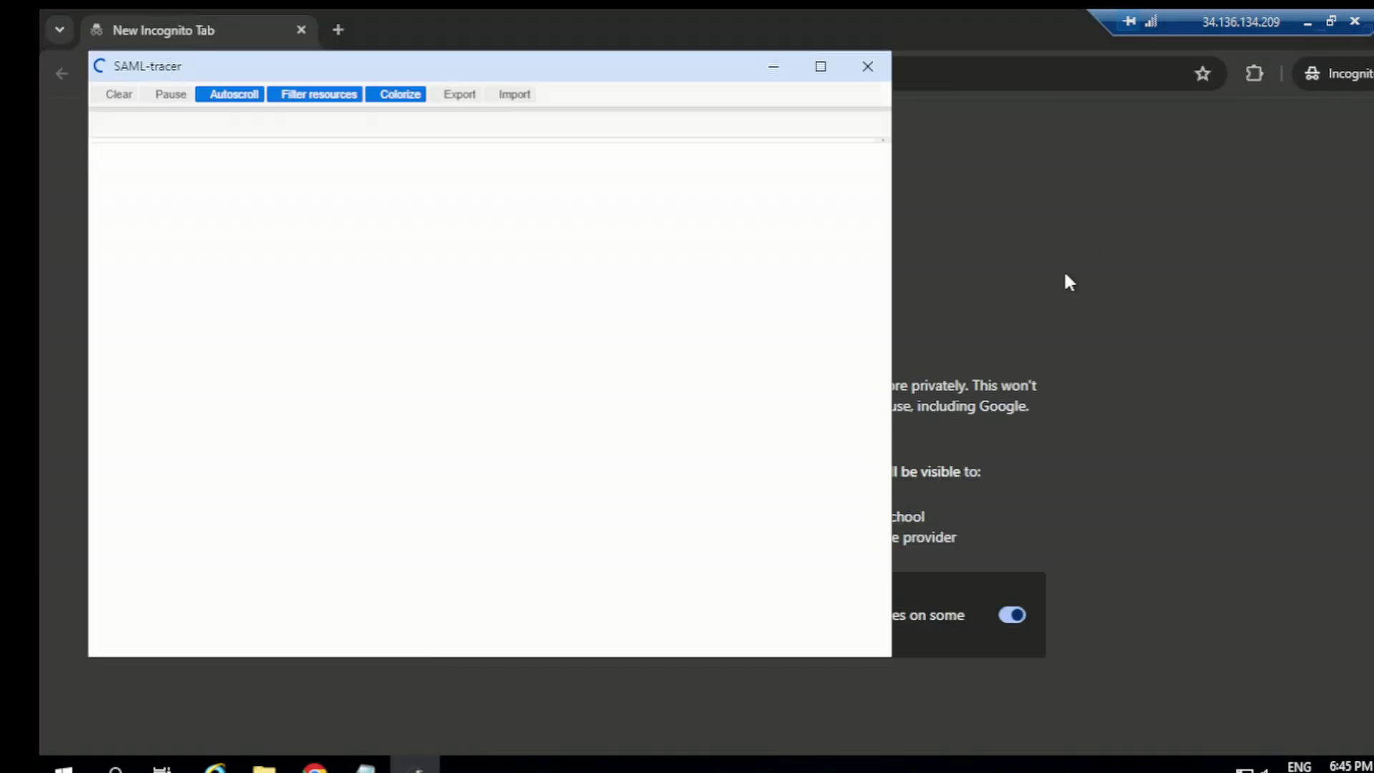
Step: Copy the selected IdP-initiated SSO URL from the Notepad notes
mouse_move(364, 764)
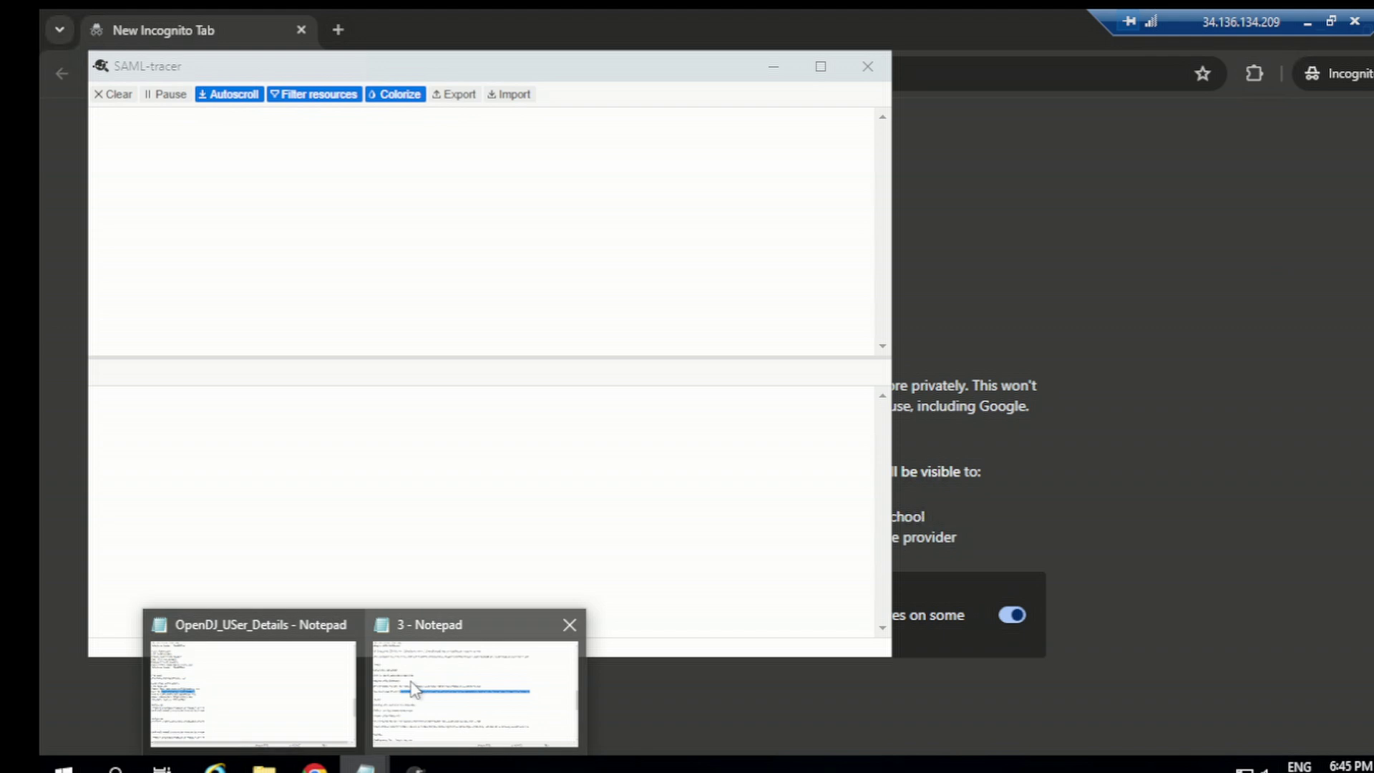
left_click(460, 674)
right_click(578, 369)
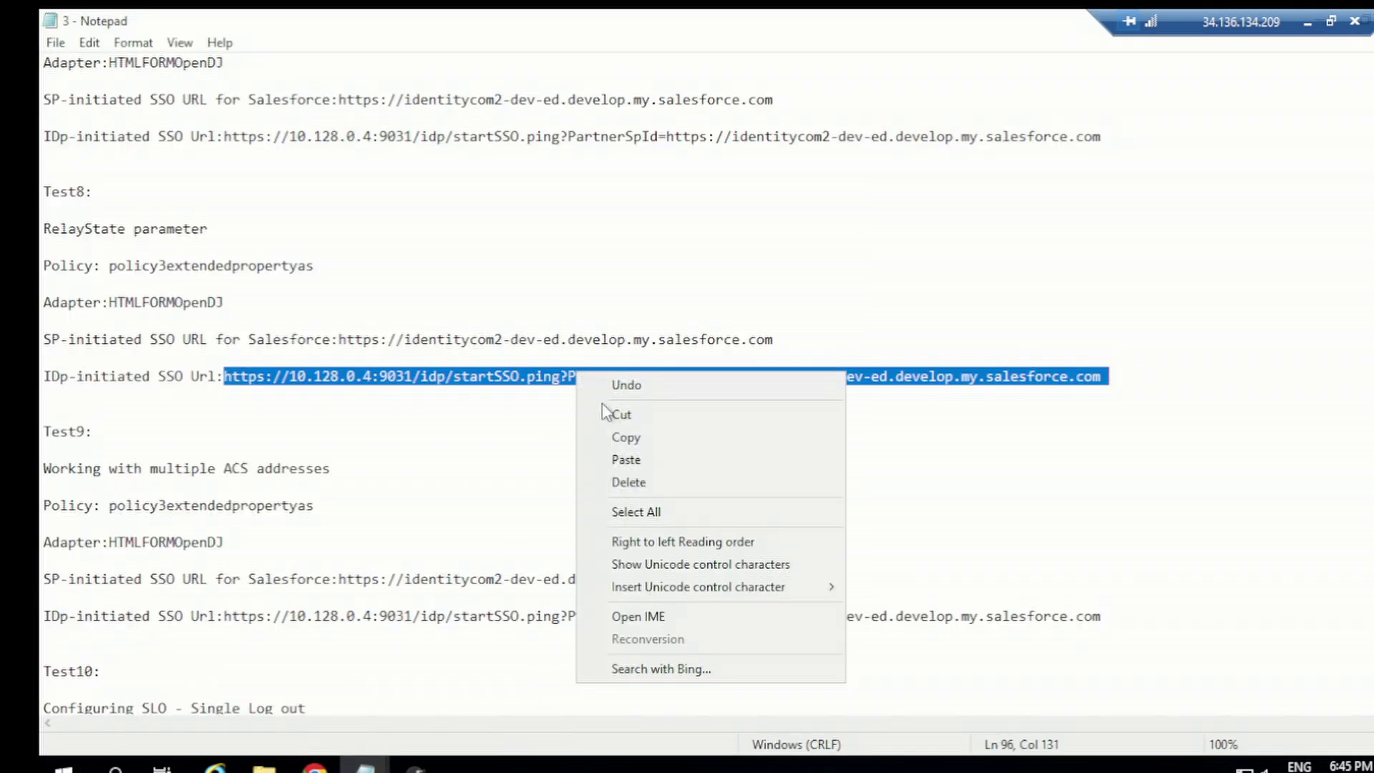
left_click(628, 437)
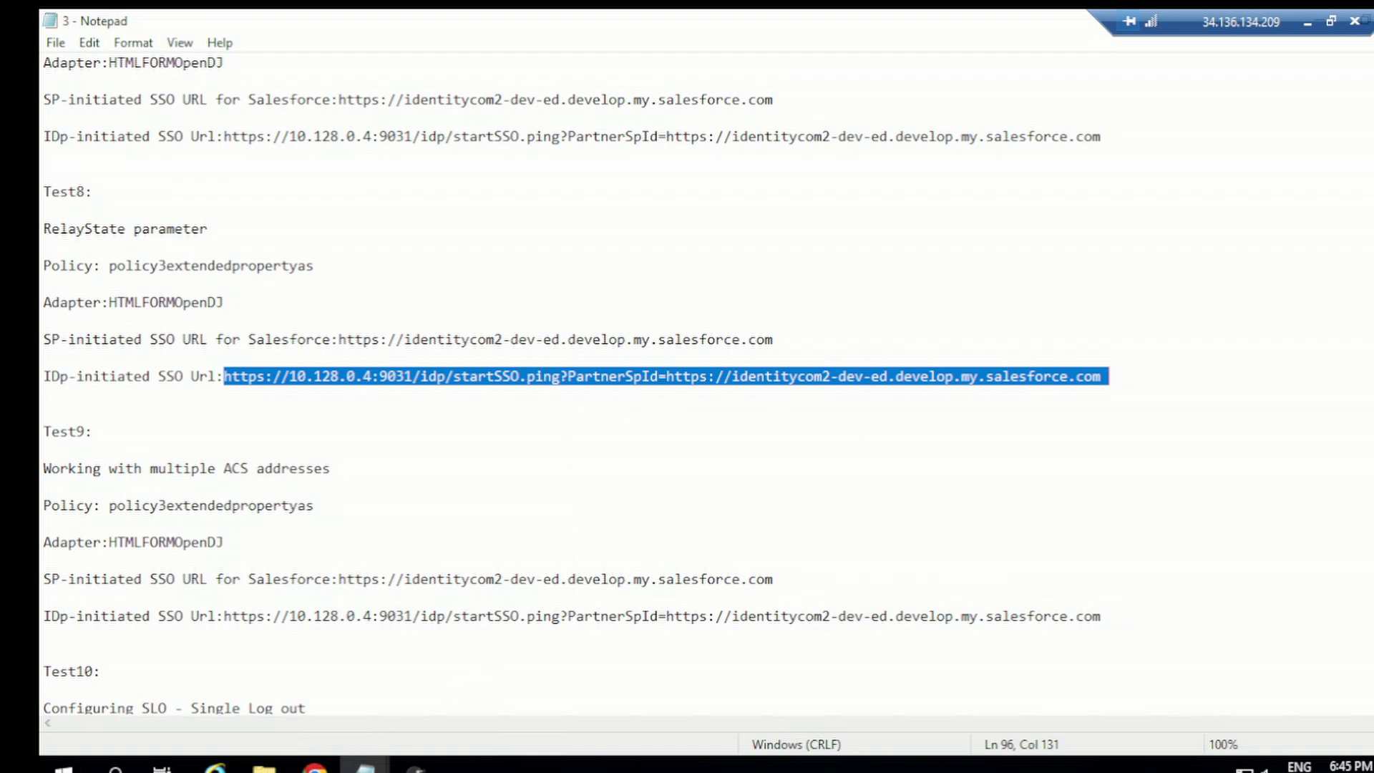
mouse_move(315, 764)
left_click(422, 684)
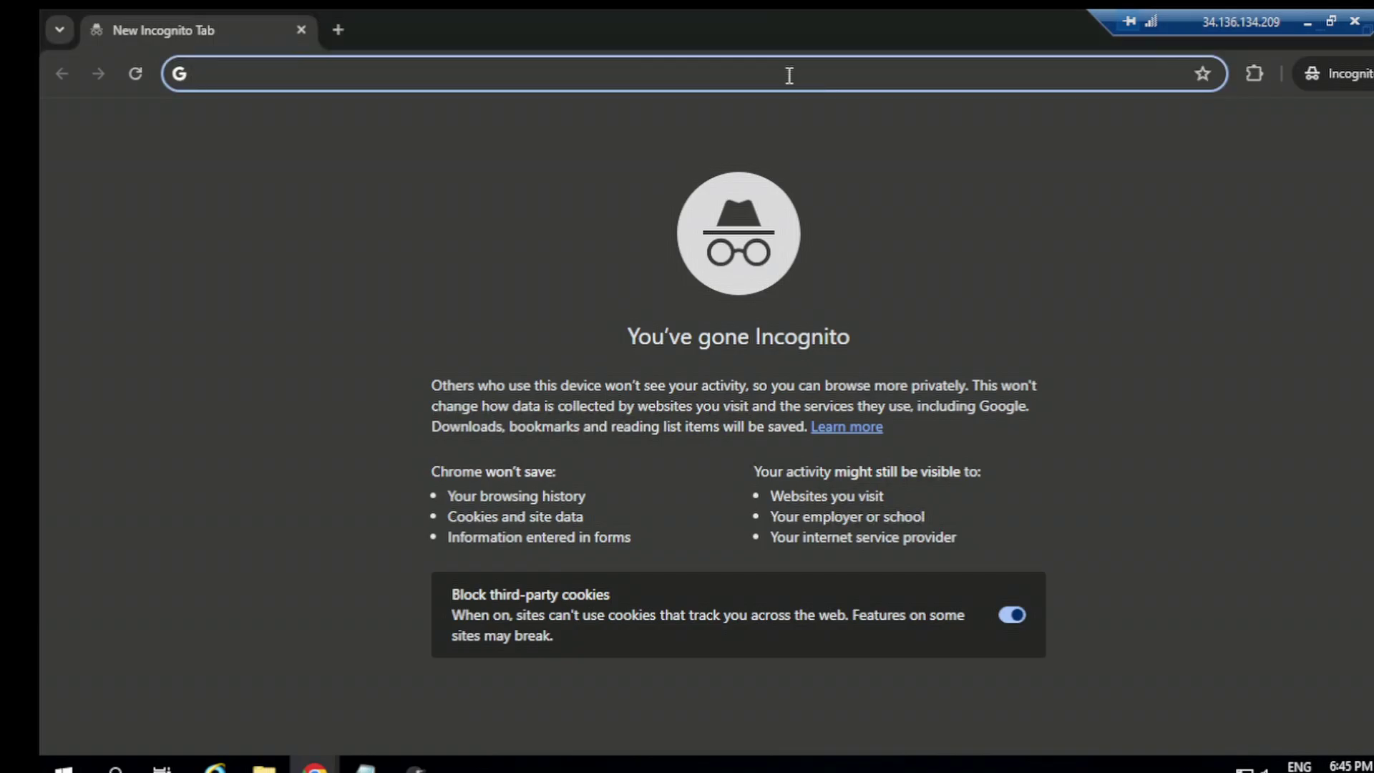
key("ctrl+v")
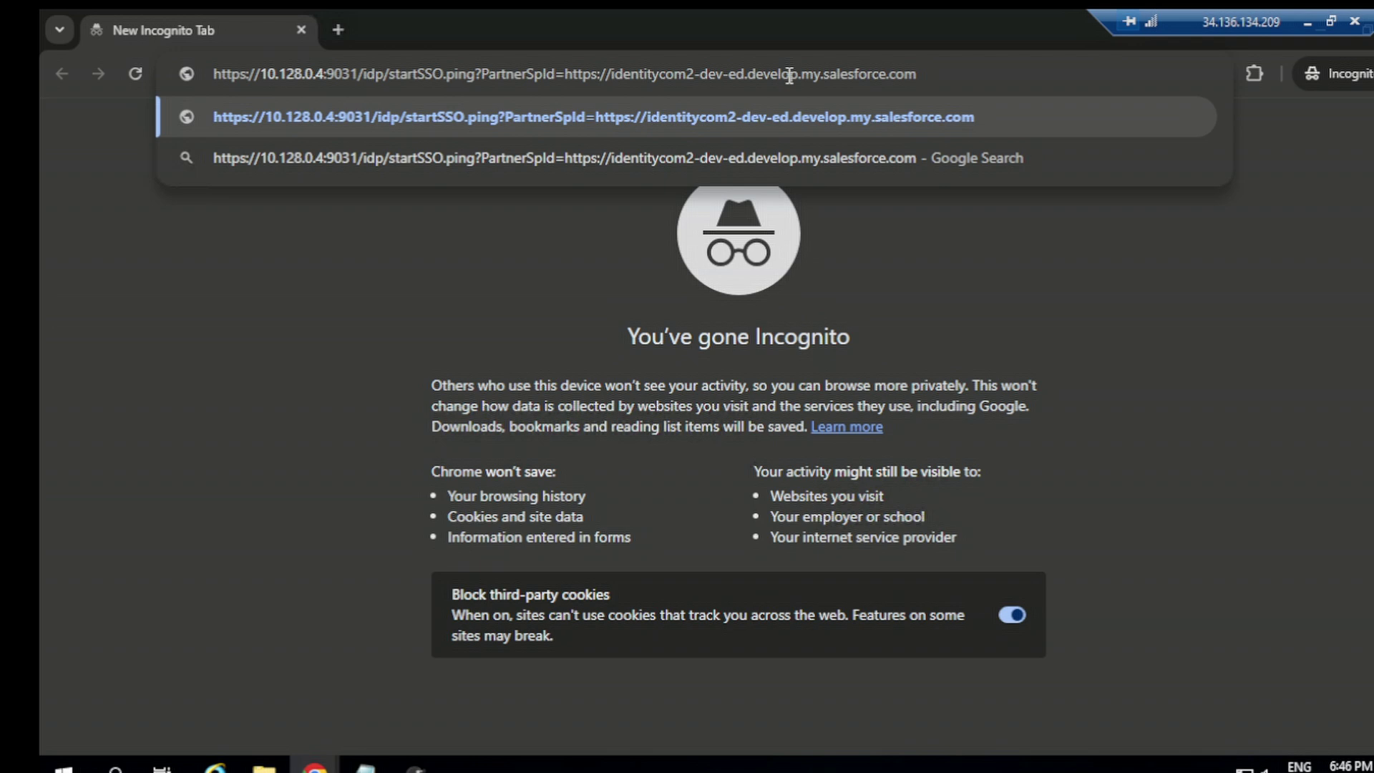
type("&TargetResoiurce")
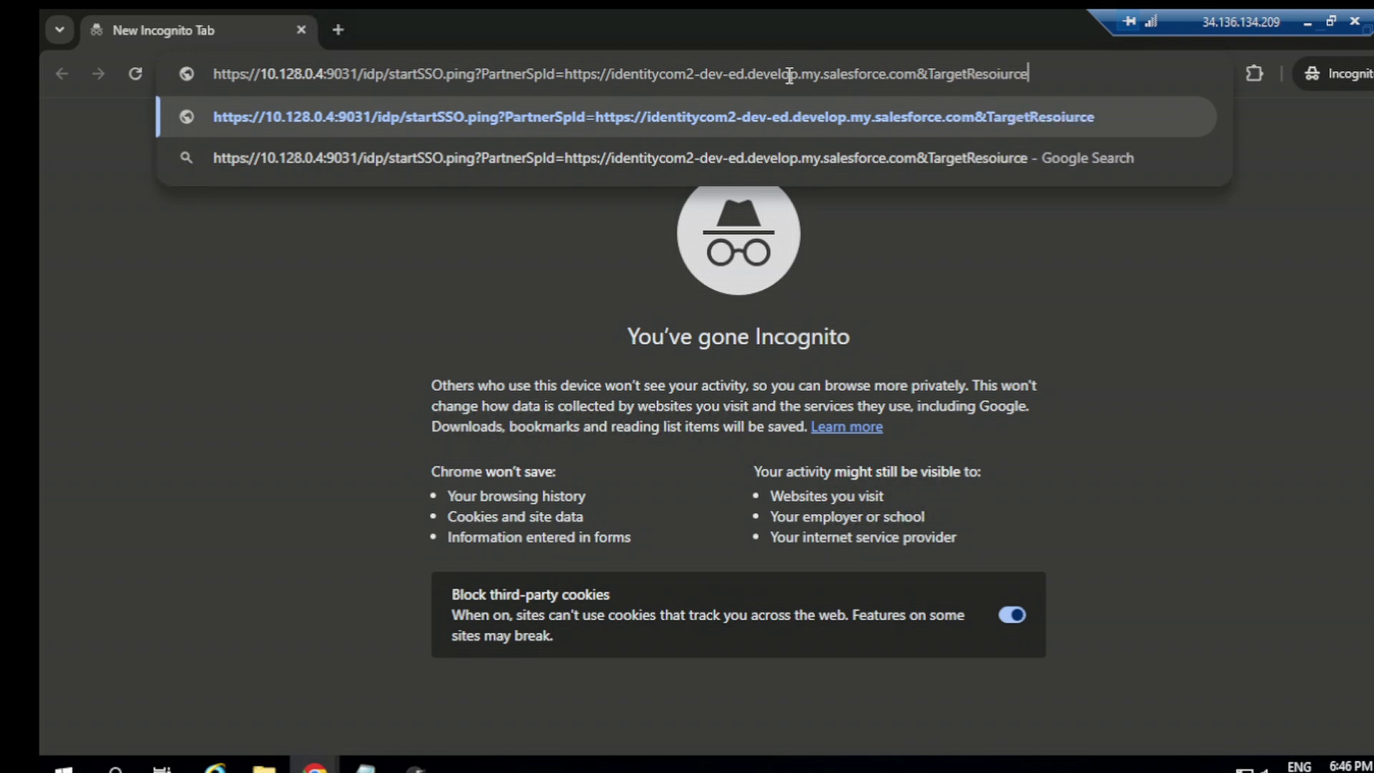
key("BackSpace")
key("BackSpace")
key("BackSpace")
key("BackSpace")
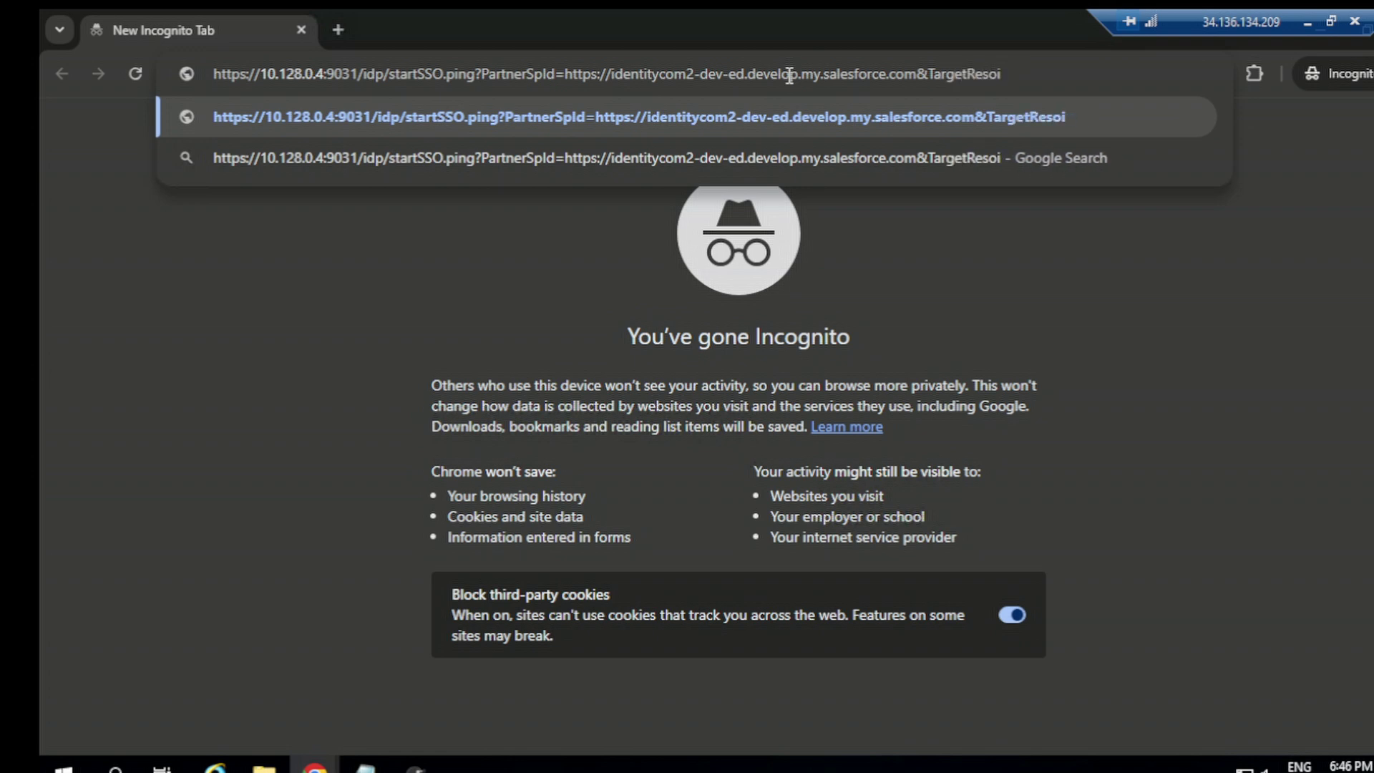
key("BackSpace")
type("urce")
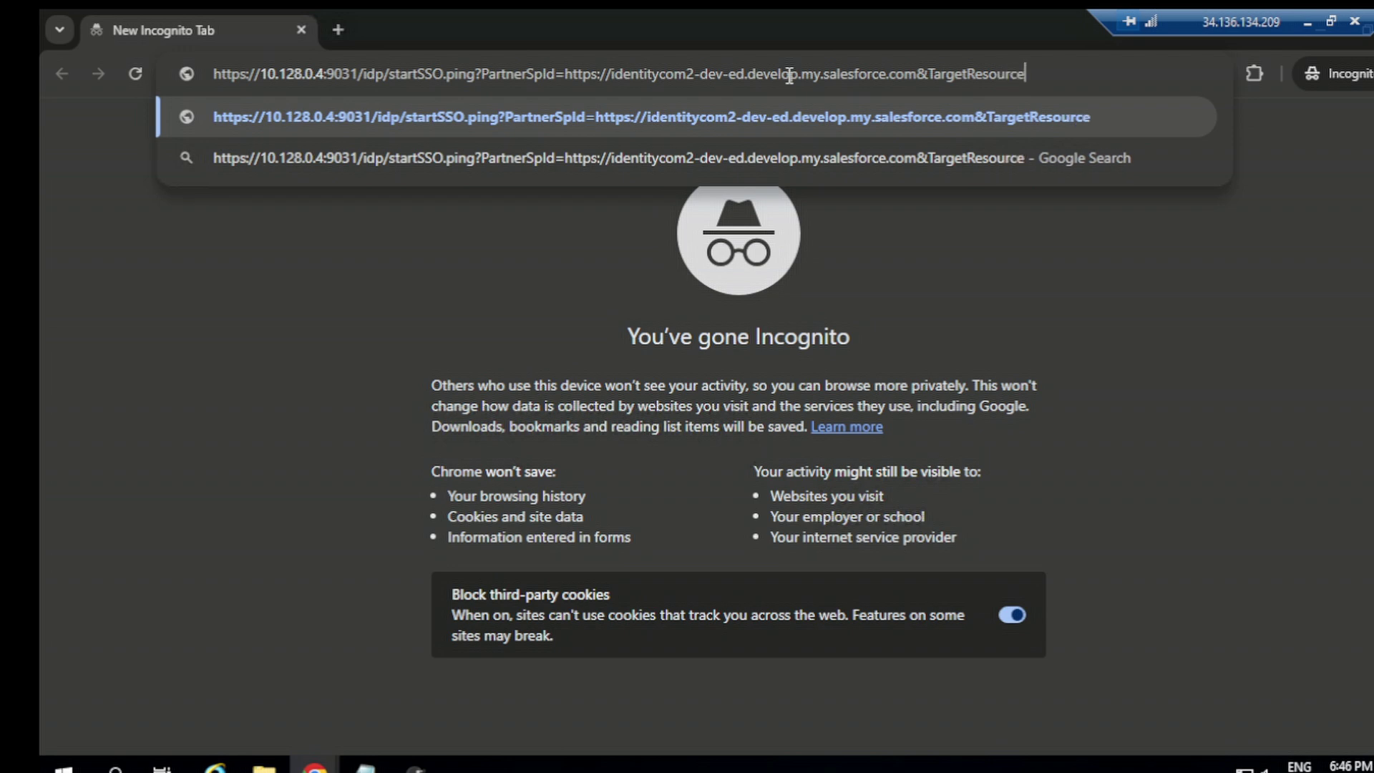
type("=")
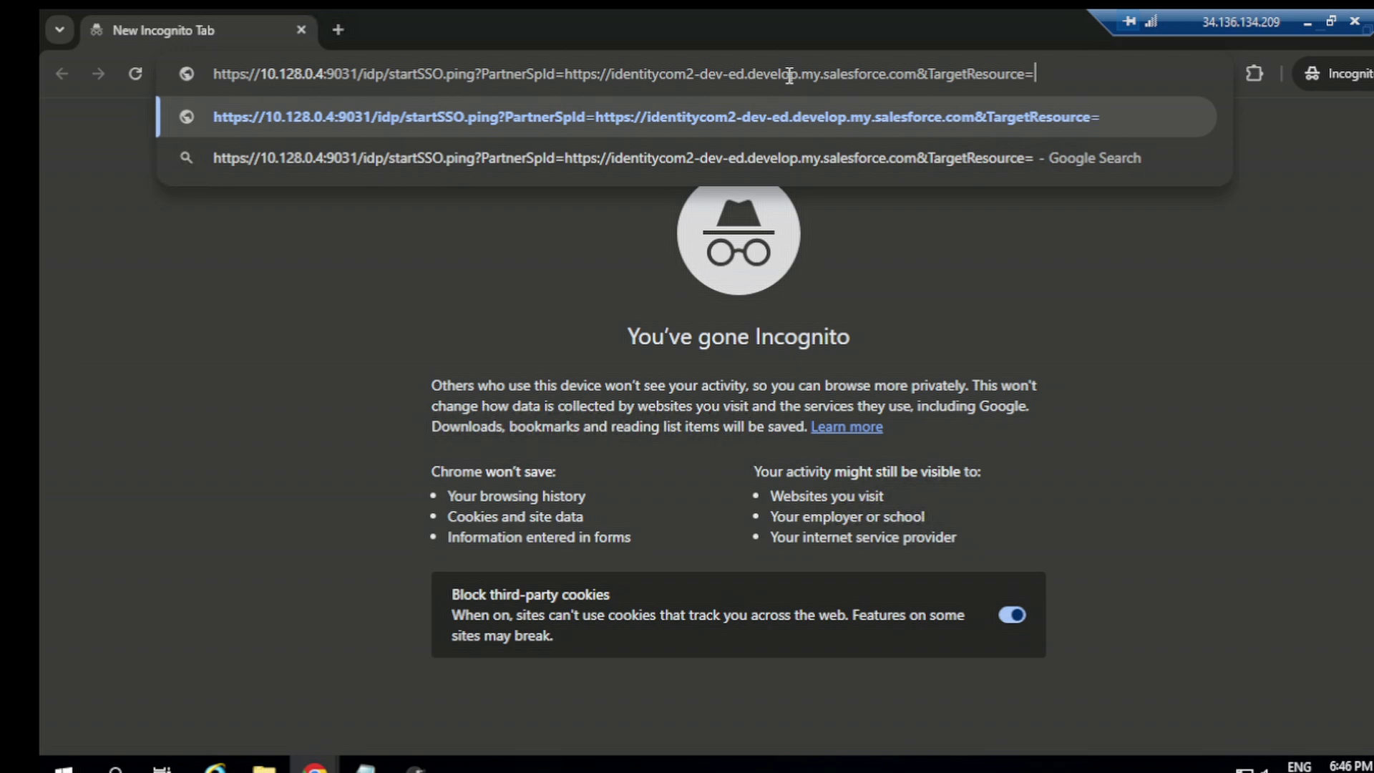
type("https")
type(":")
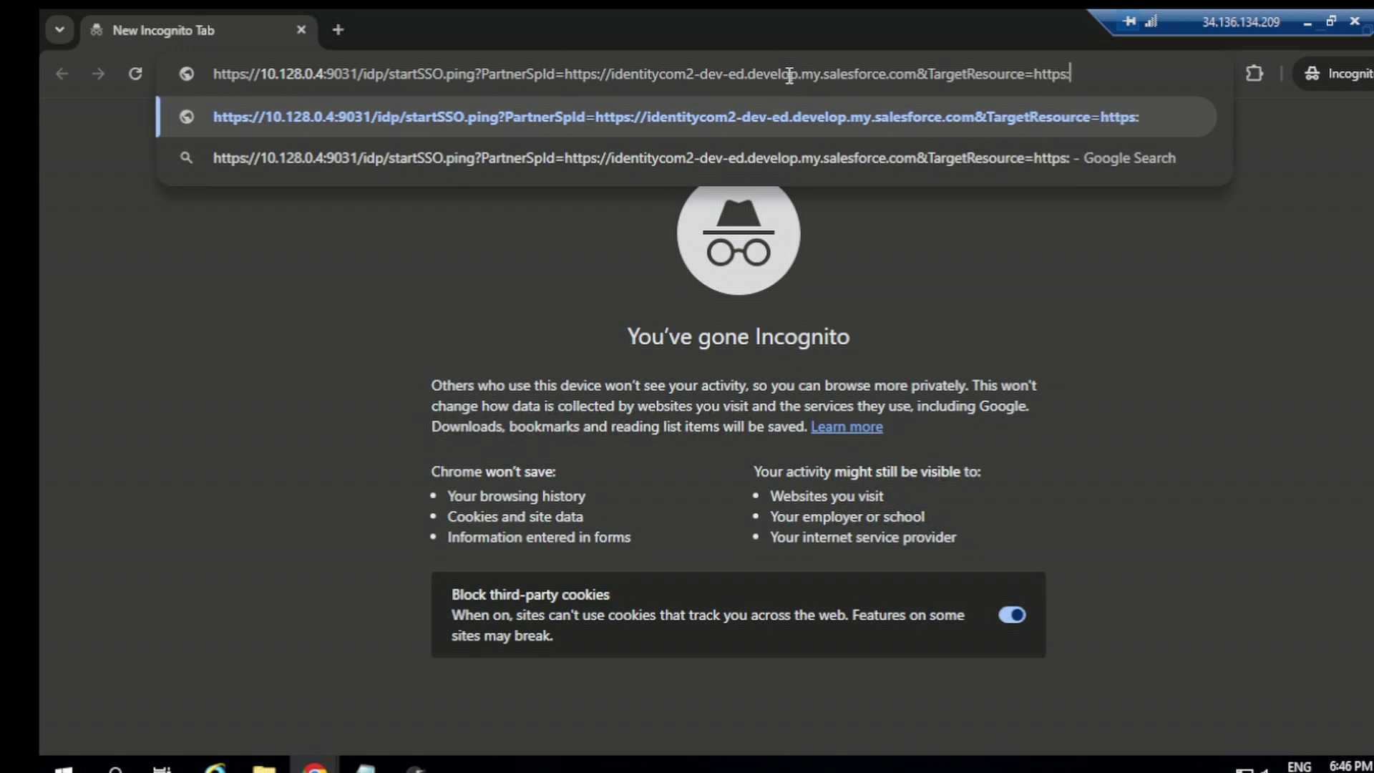
type("//www")
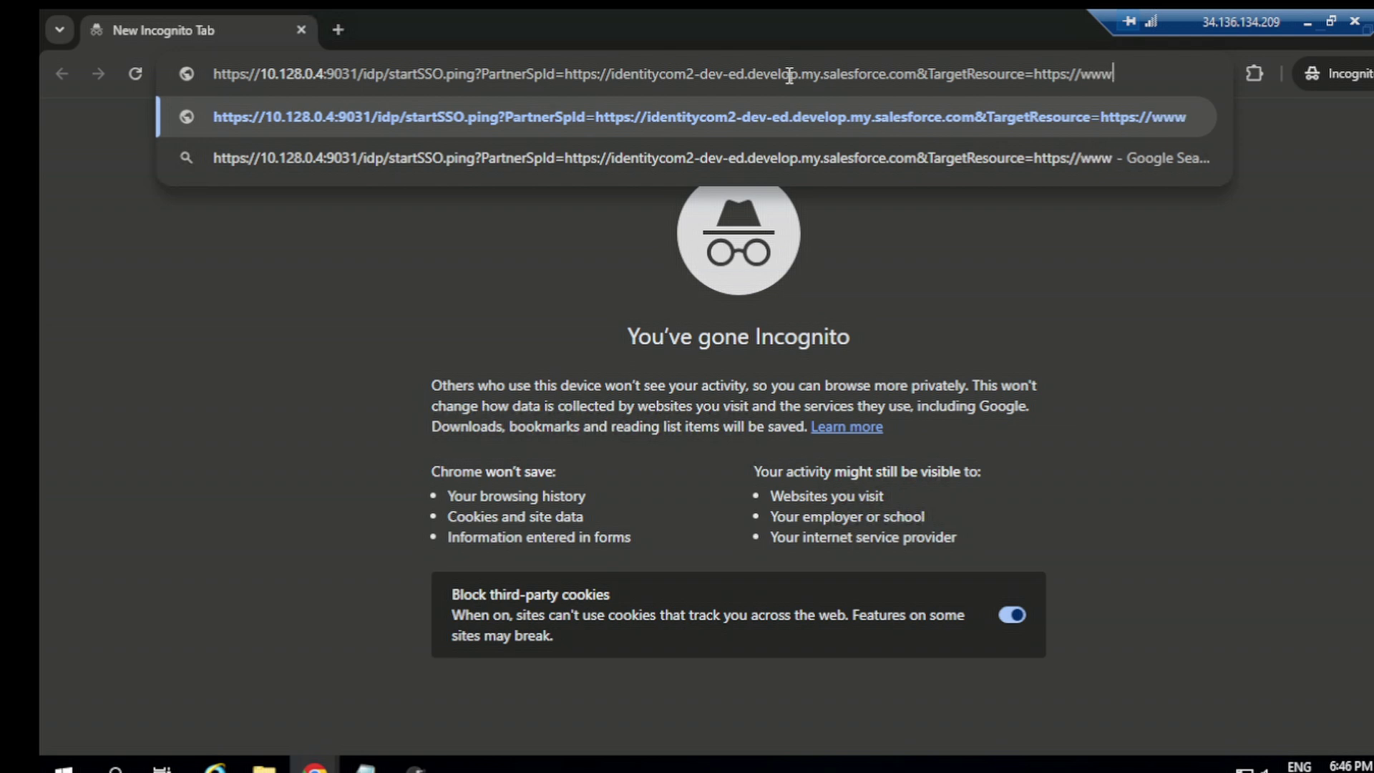
type(".goo")
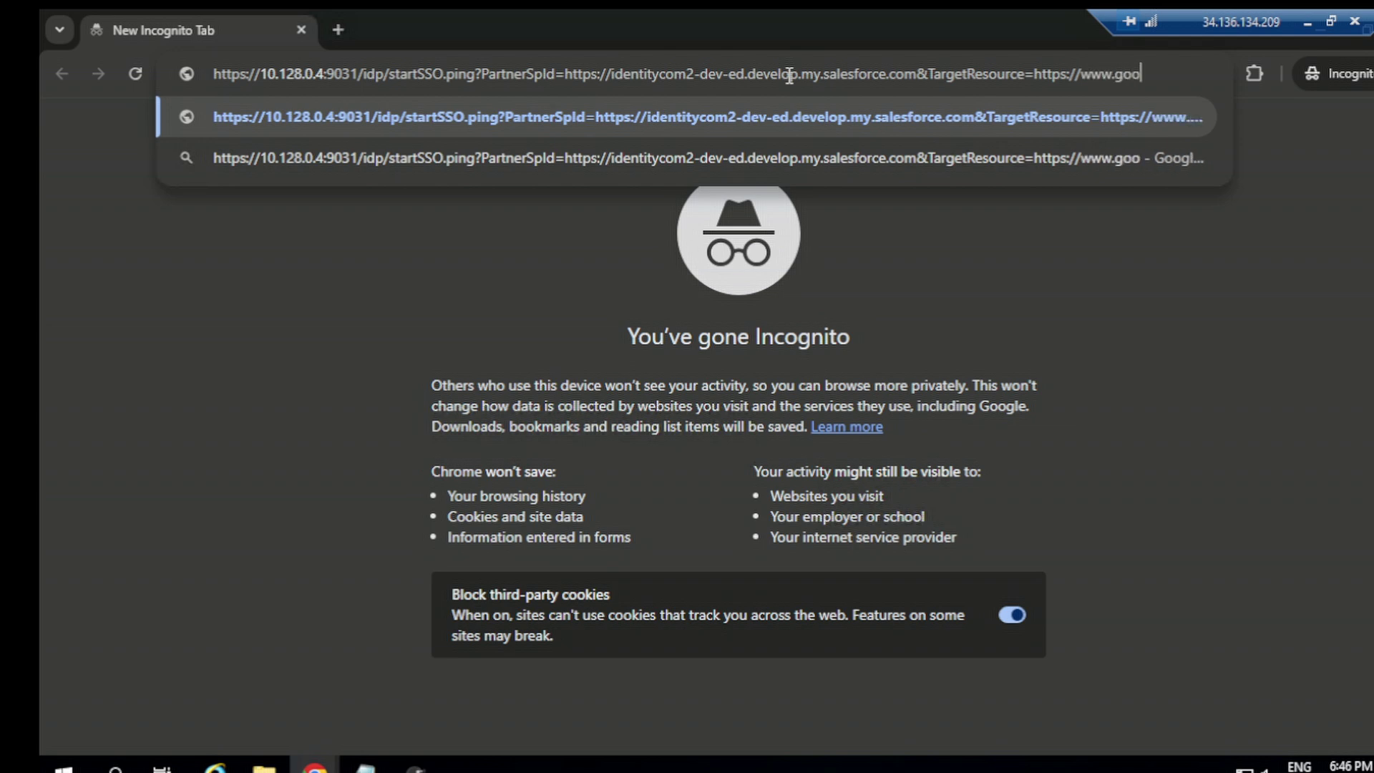
type("gle.com")
key("Return")
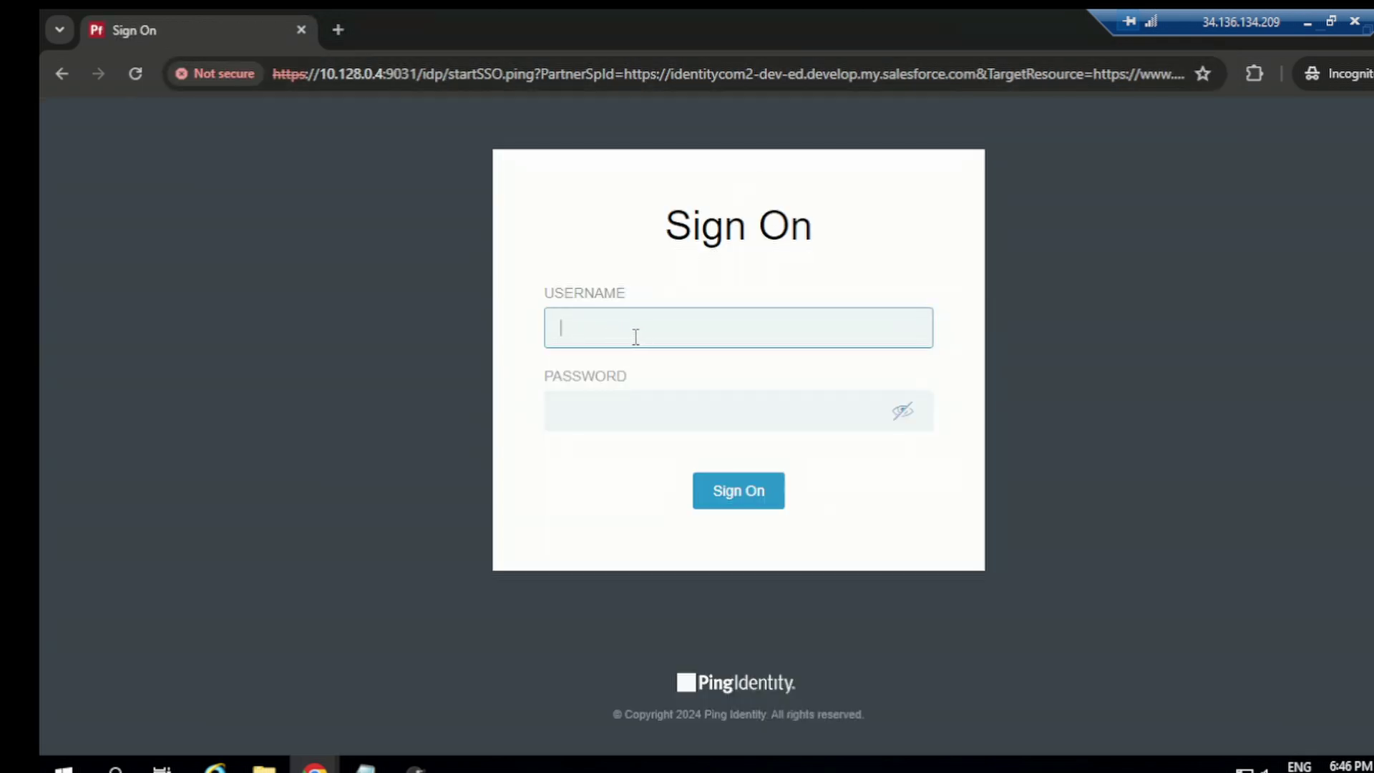
Step: Sign on with the test user's username and password, landing on Salesforce's Invalid Page Redirection error
key("Tab")
type("••••••••••••")
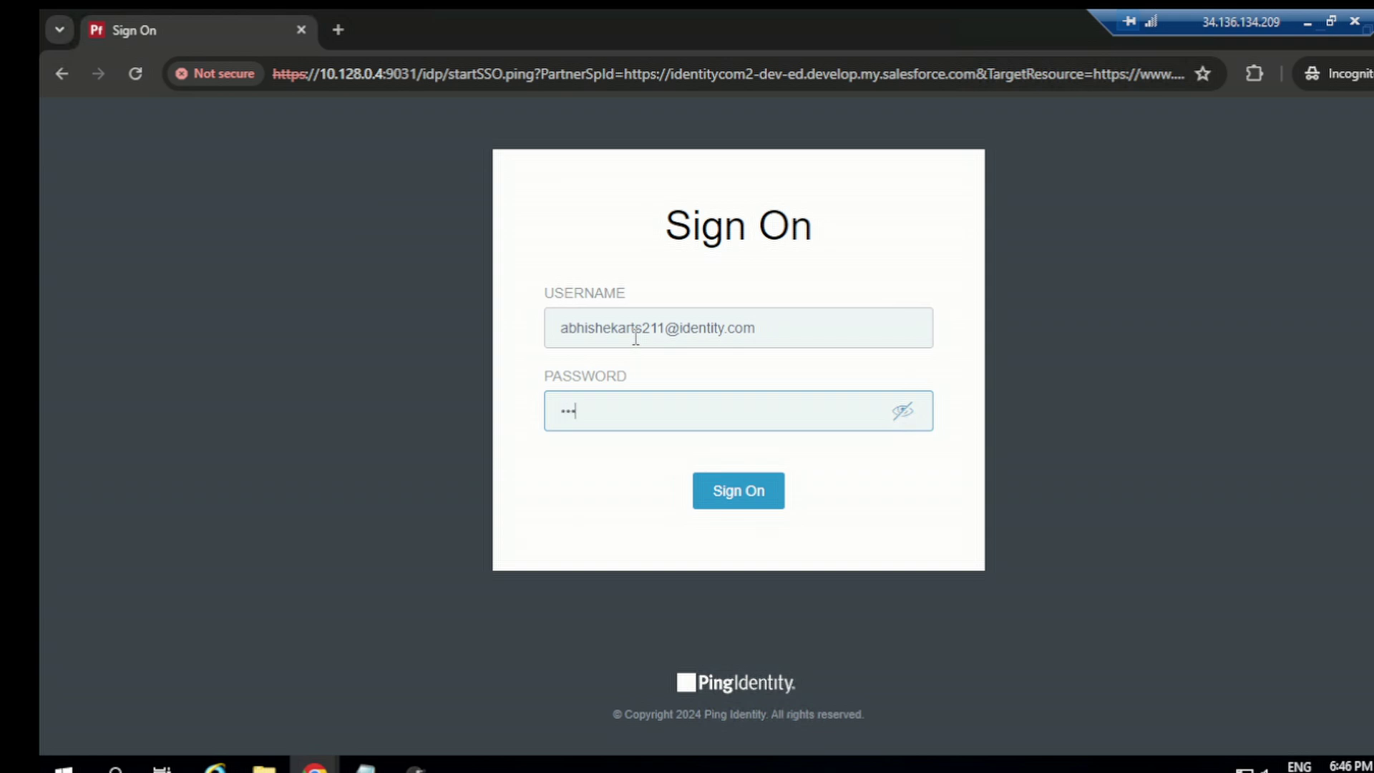
type("••••")
type("••••••••••")
key("Return")
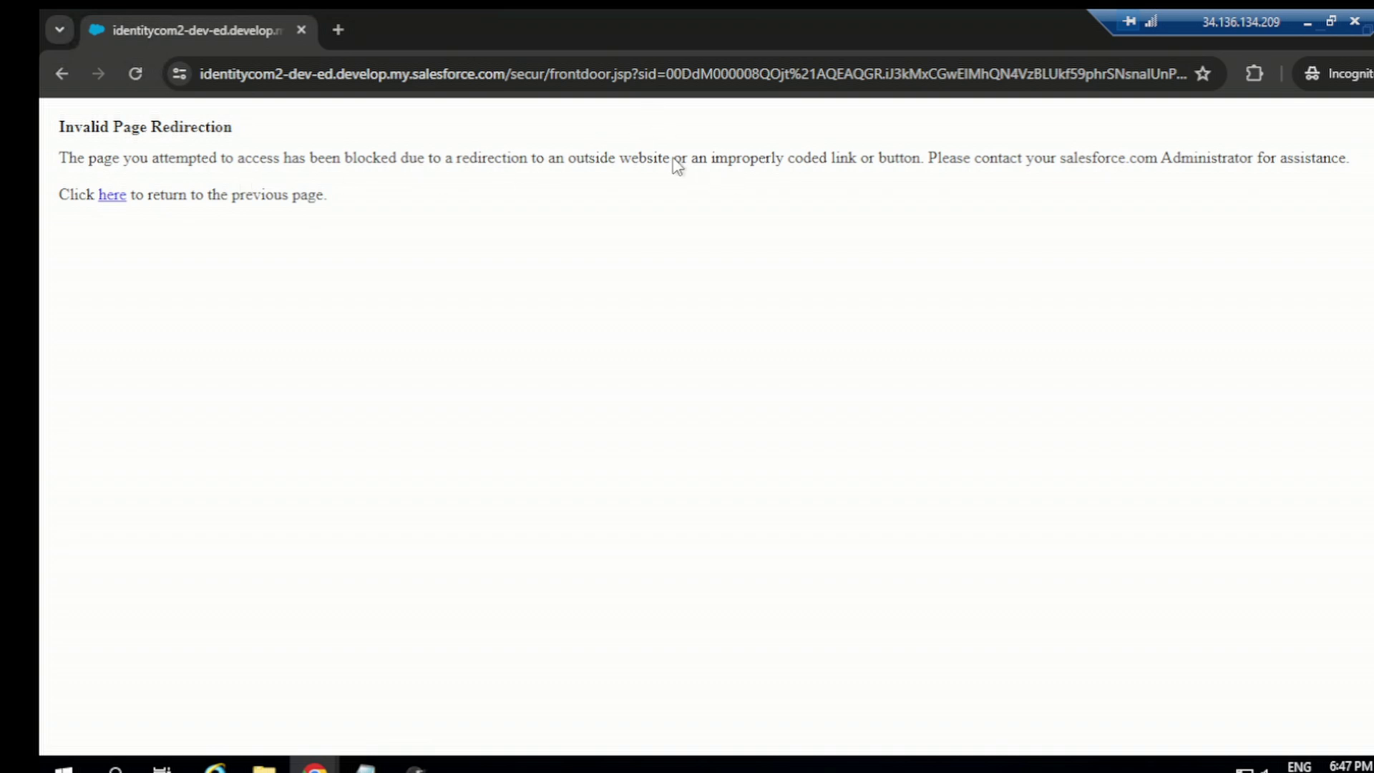
Step: Highlight the outside-website part of the redirection error and switch to SAML-tracer
left_click_drag(555, 157, 921, 157)
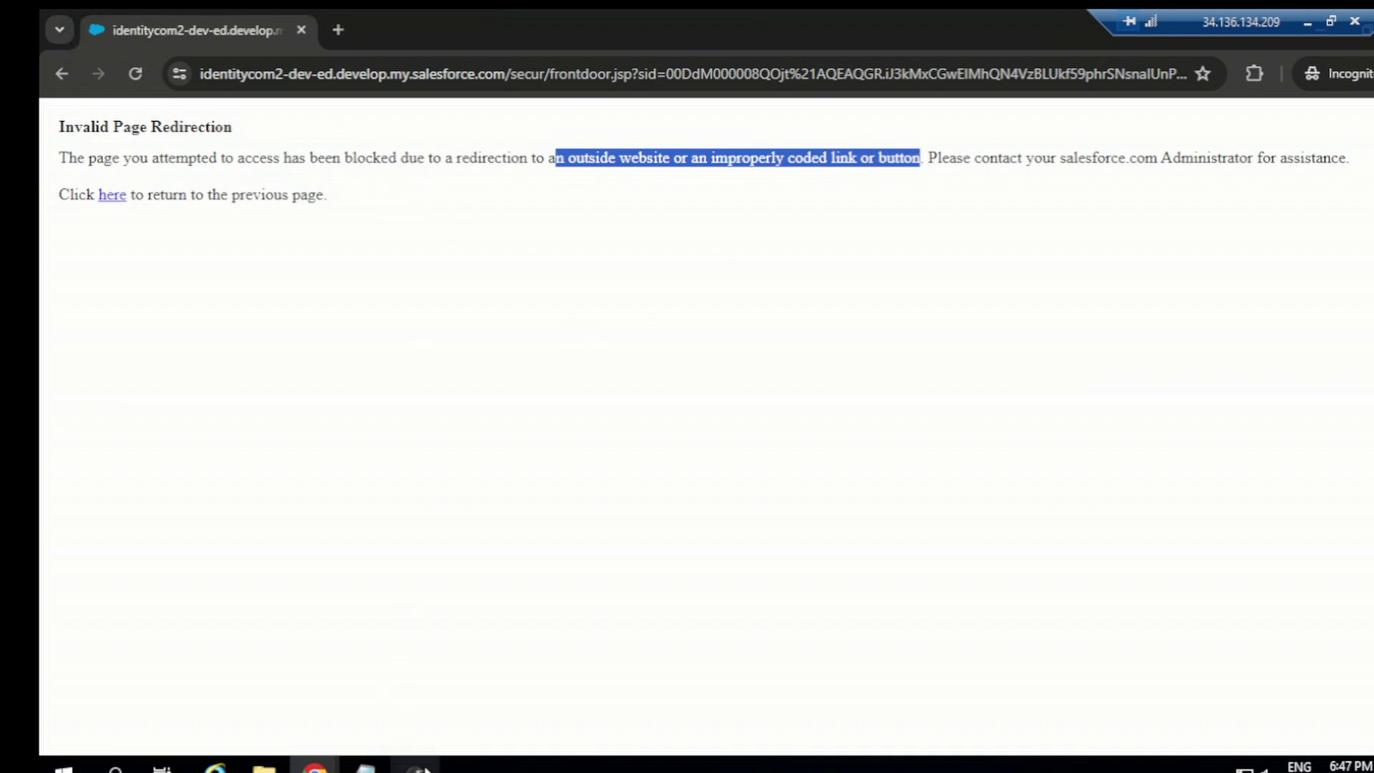
left_click(415, 764)
scroll(748, 276, "up", 6)
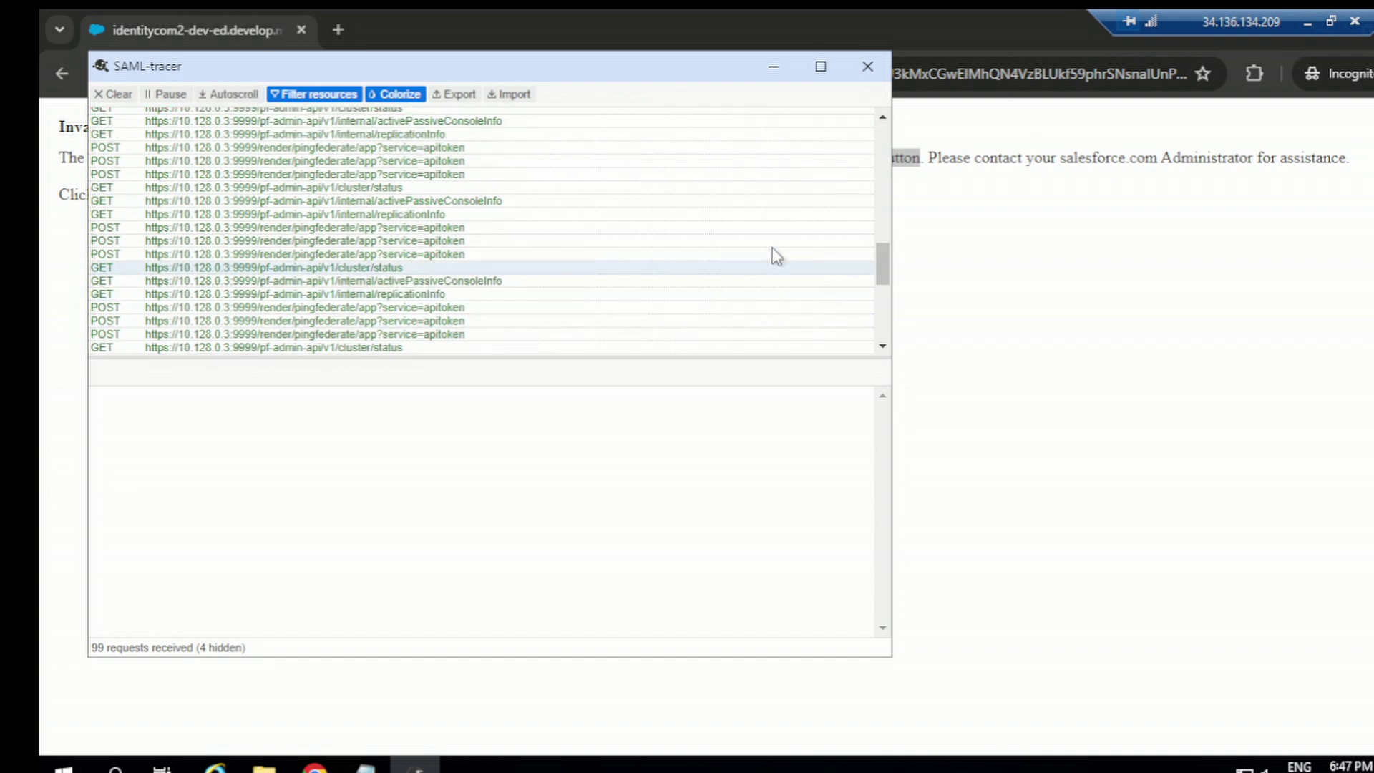
scroll(771, 247, "up", 6)
scroll(800, 244, "up", 3)
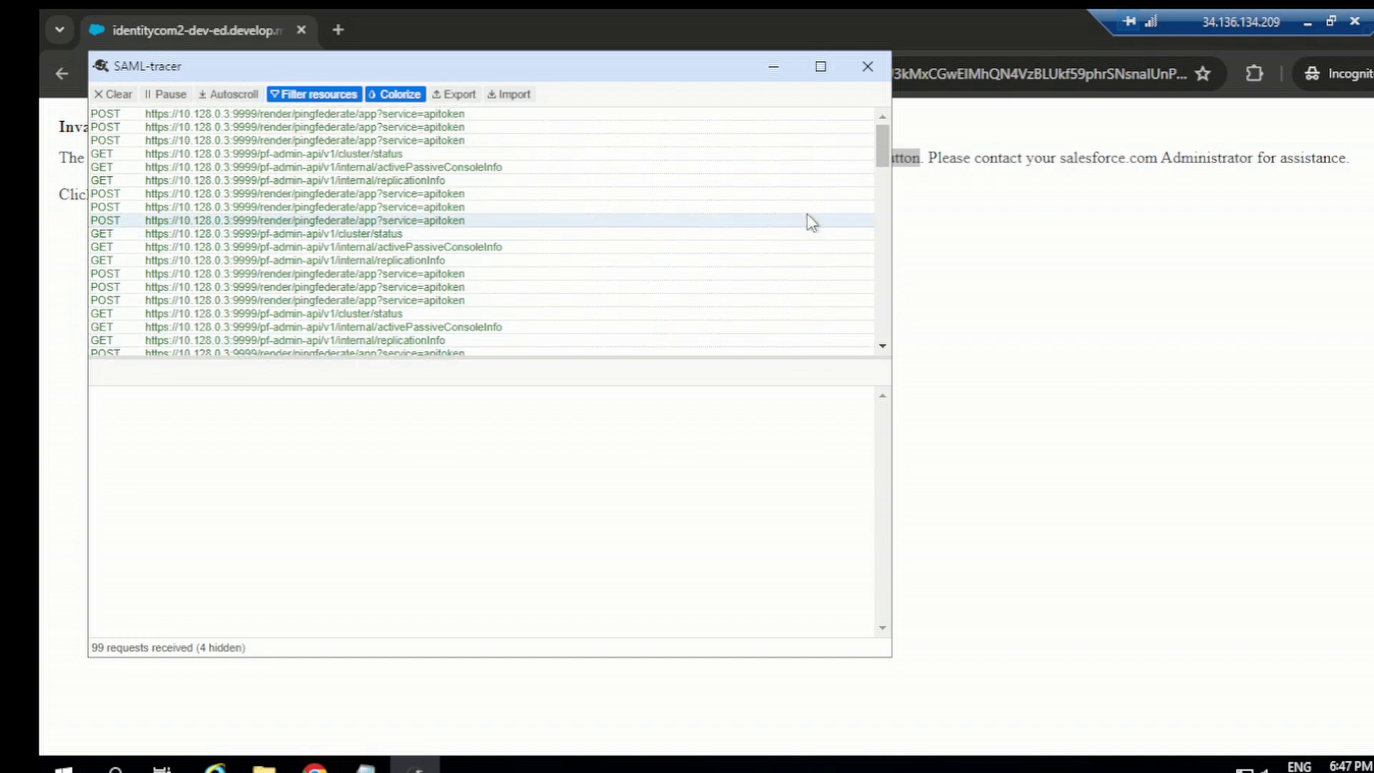
scroll(802, 250, "down", 4)
scroll(798, 252, "down", 6)
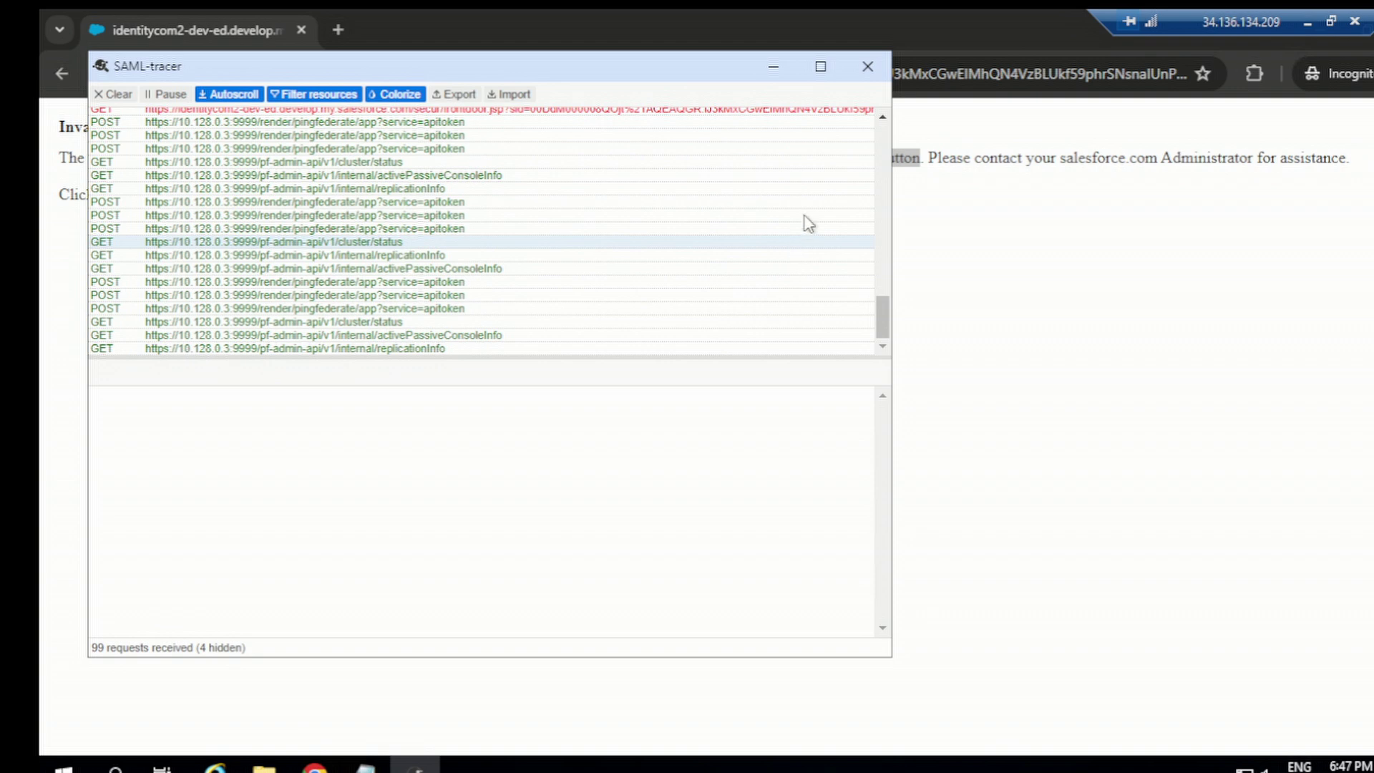
scroll(806, 221, "up", 5)
scroll(828, 179, "up", 5)
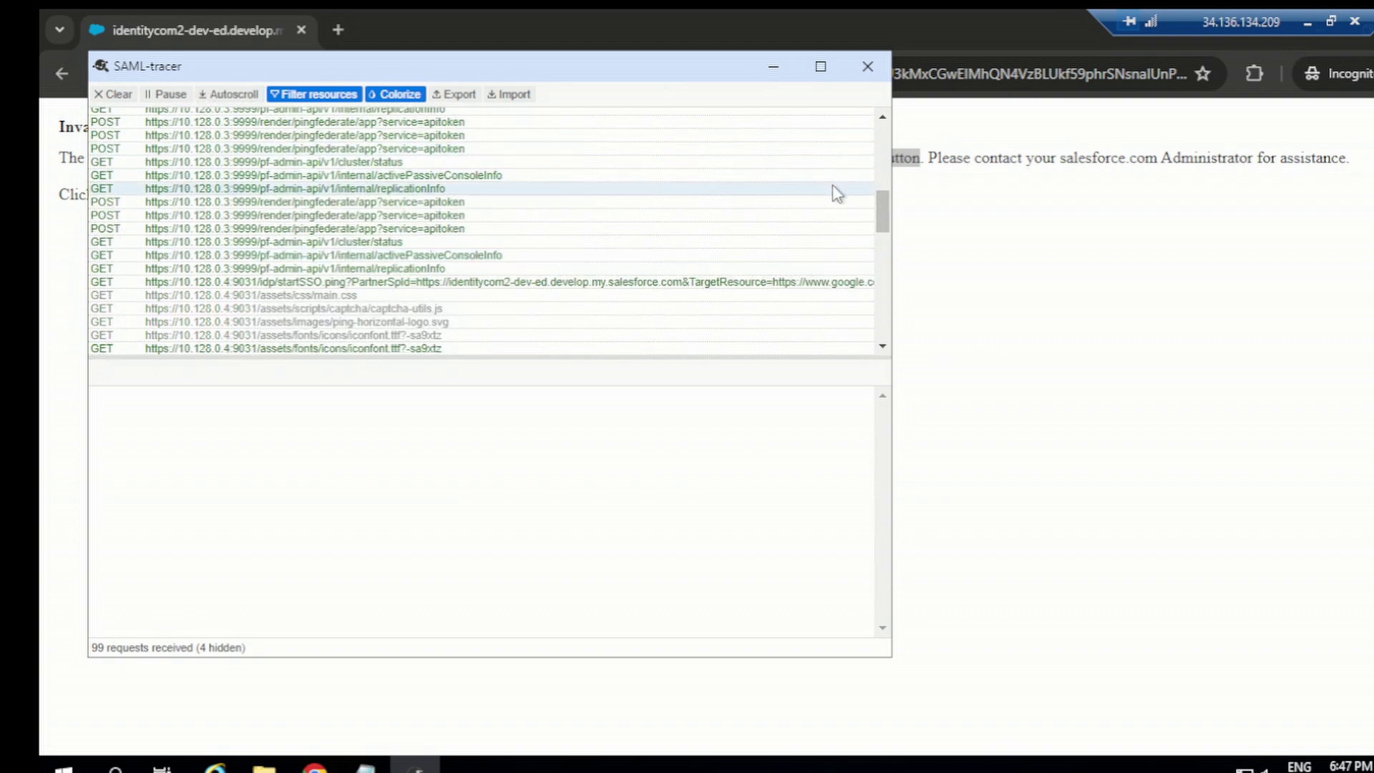
scroll(840, 207, "down", 5)
scroll(850, 222, "up", 3)
scroll(845, 214, "up", 5)
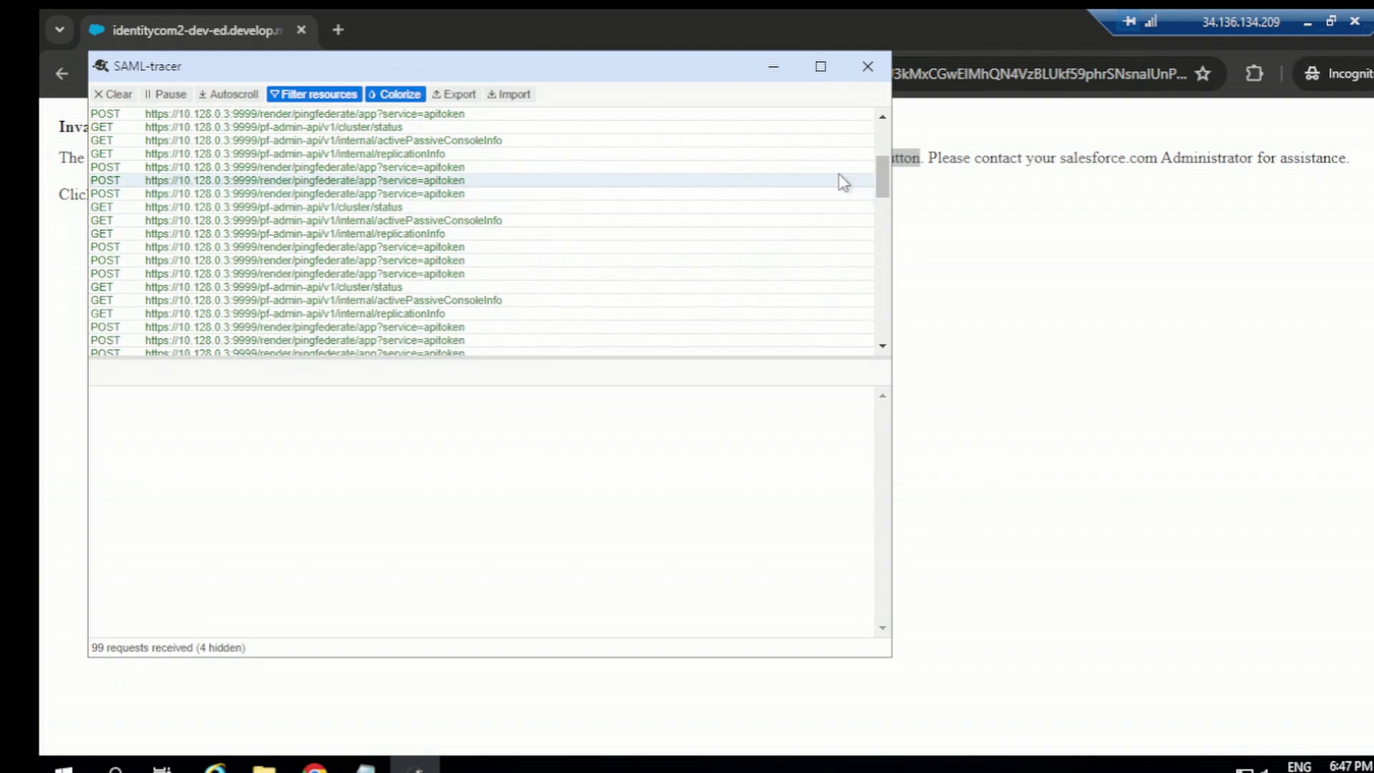
scroll(830, 197, "down", 8)
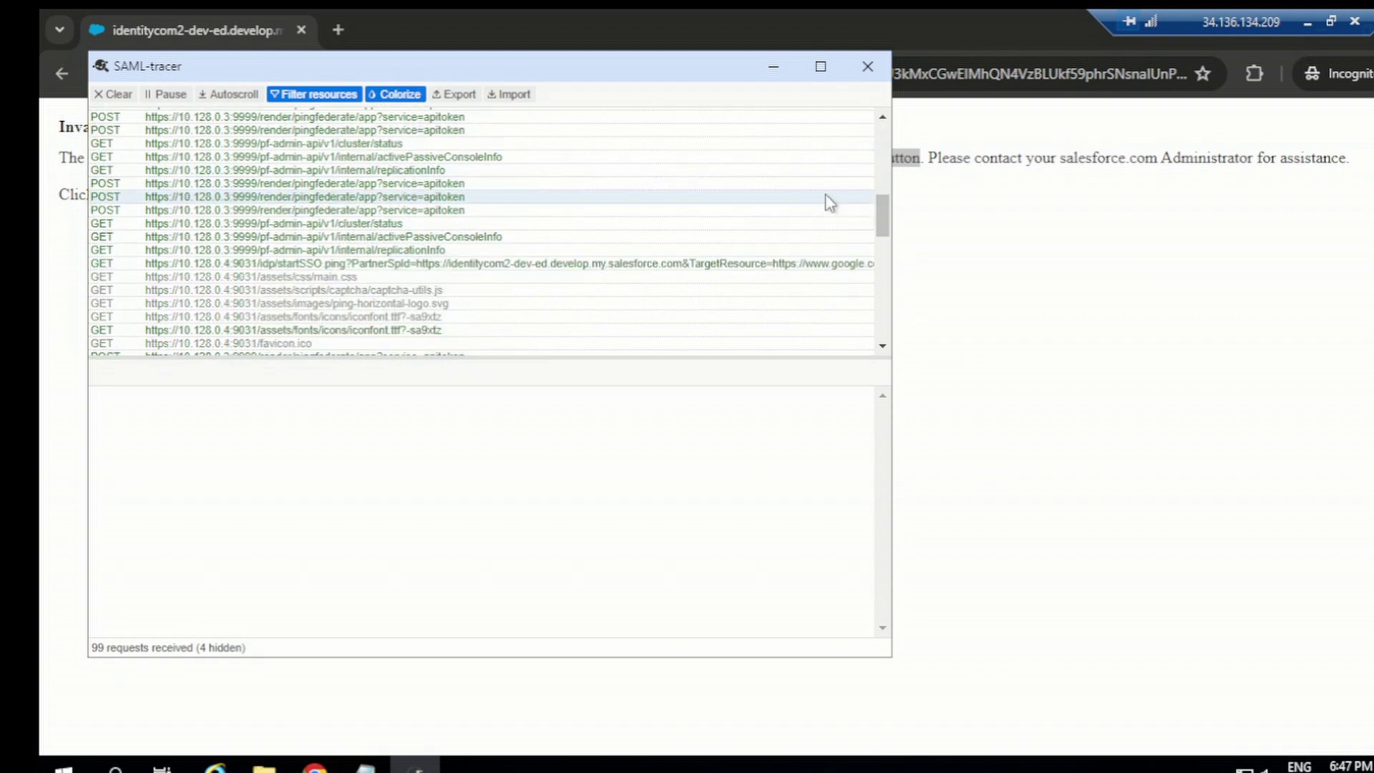
scroll(827, 193, "up", 3)
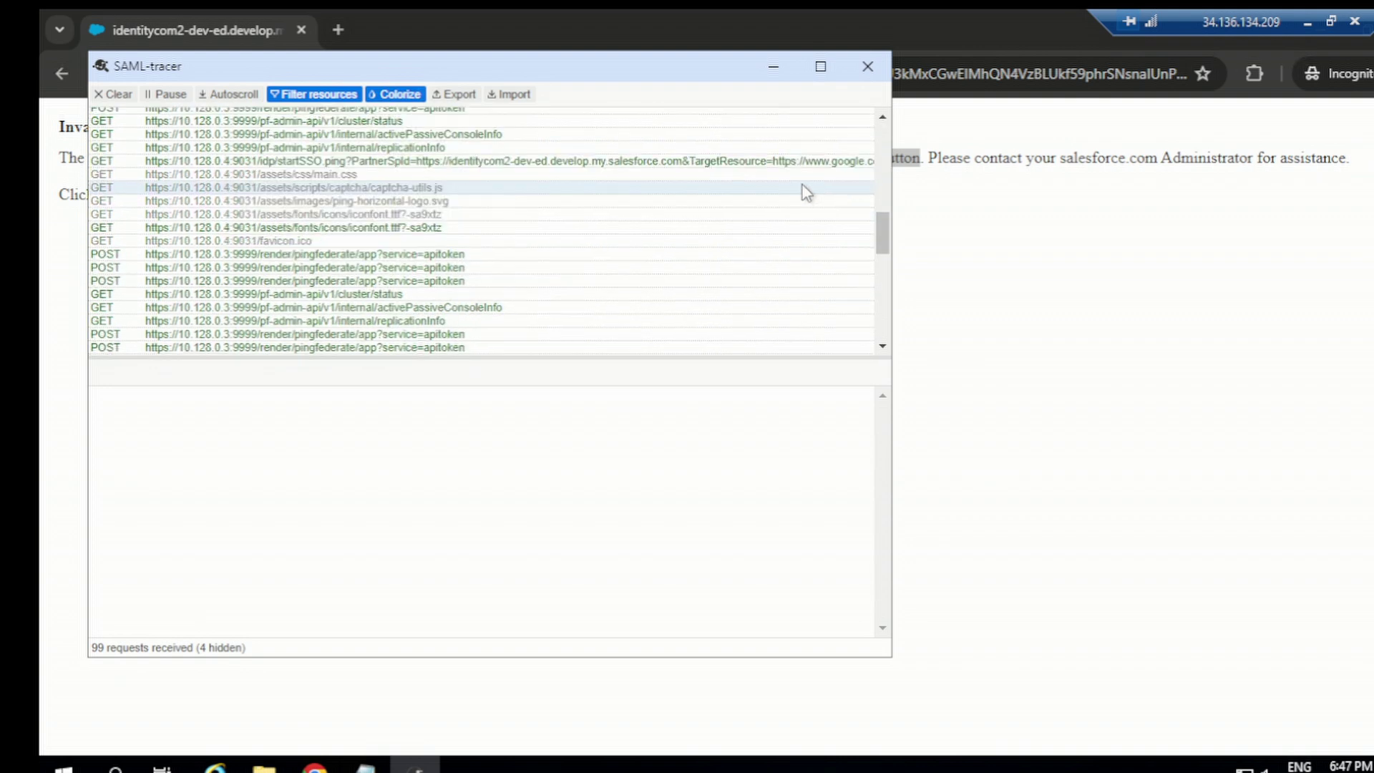
left_click(735, 164)
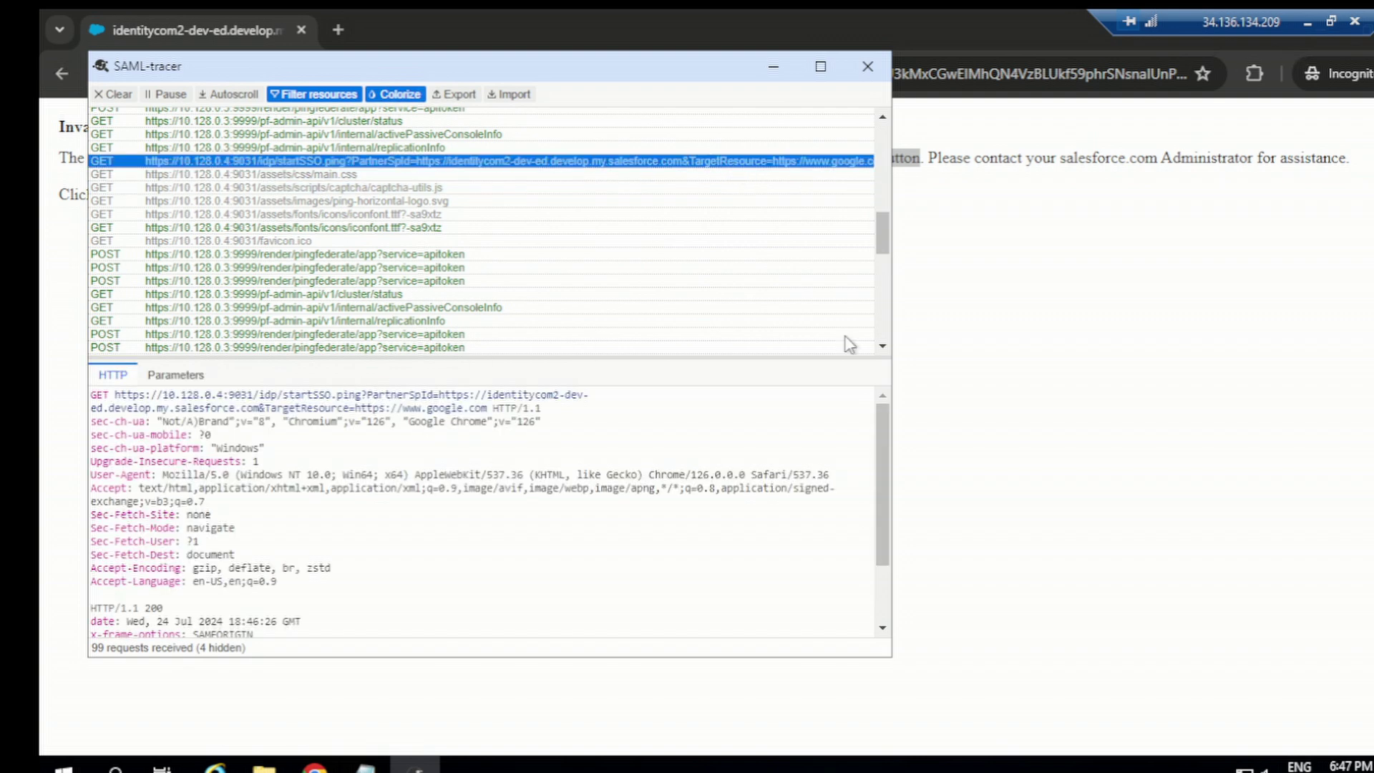
Step: Select the SAML POST to salesforce.com and review its SAML XML and Summary
left_click(883, 346)
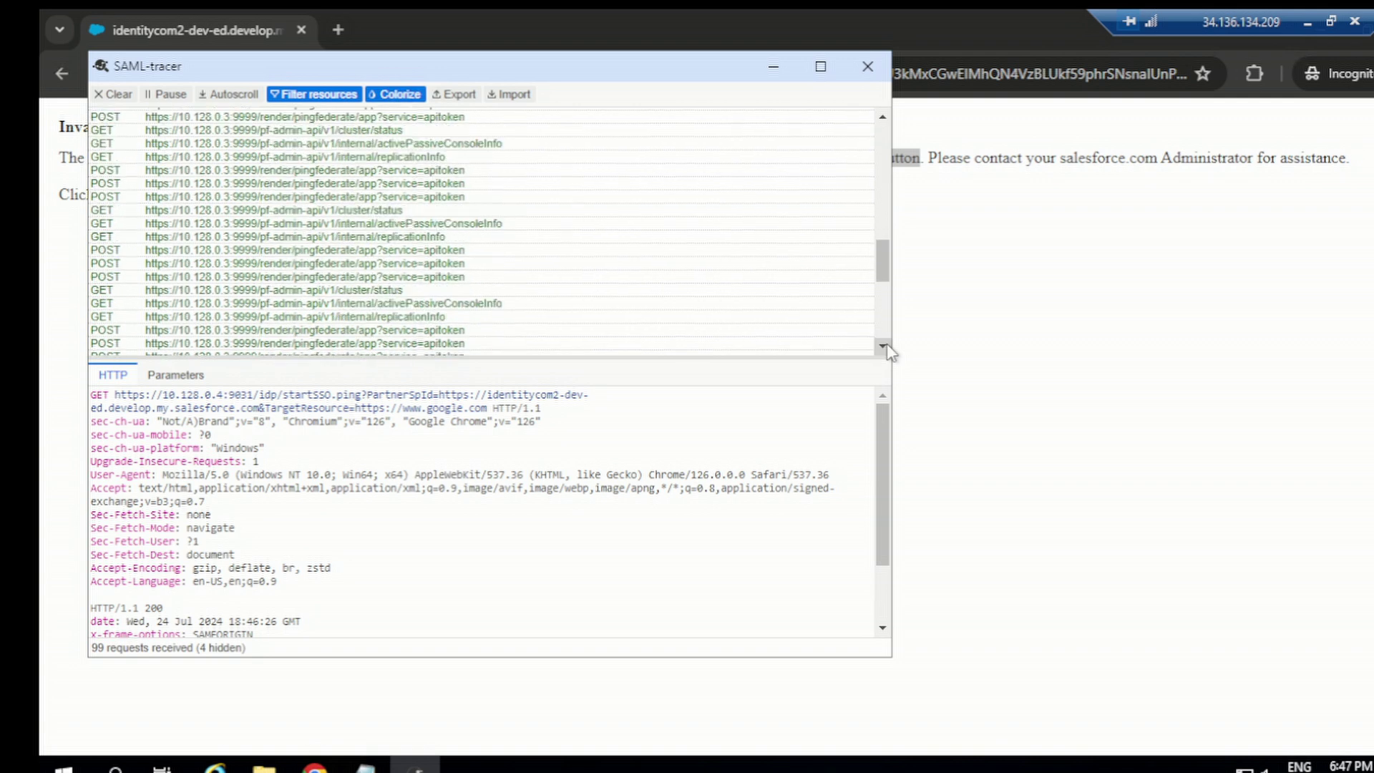
left_click(844, 220)
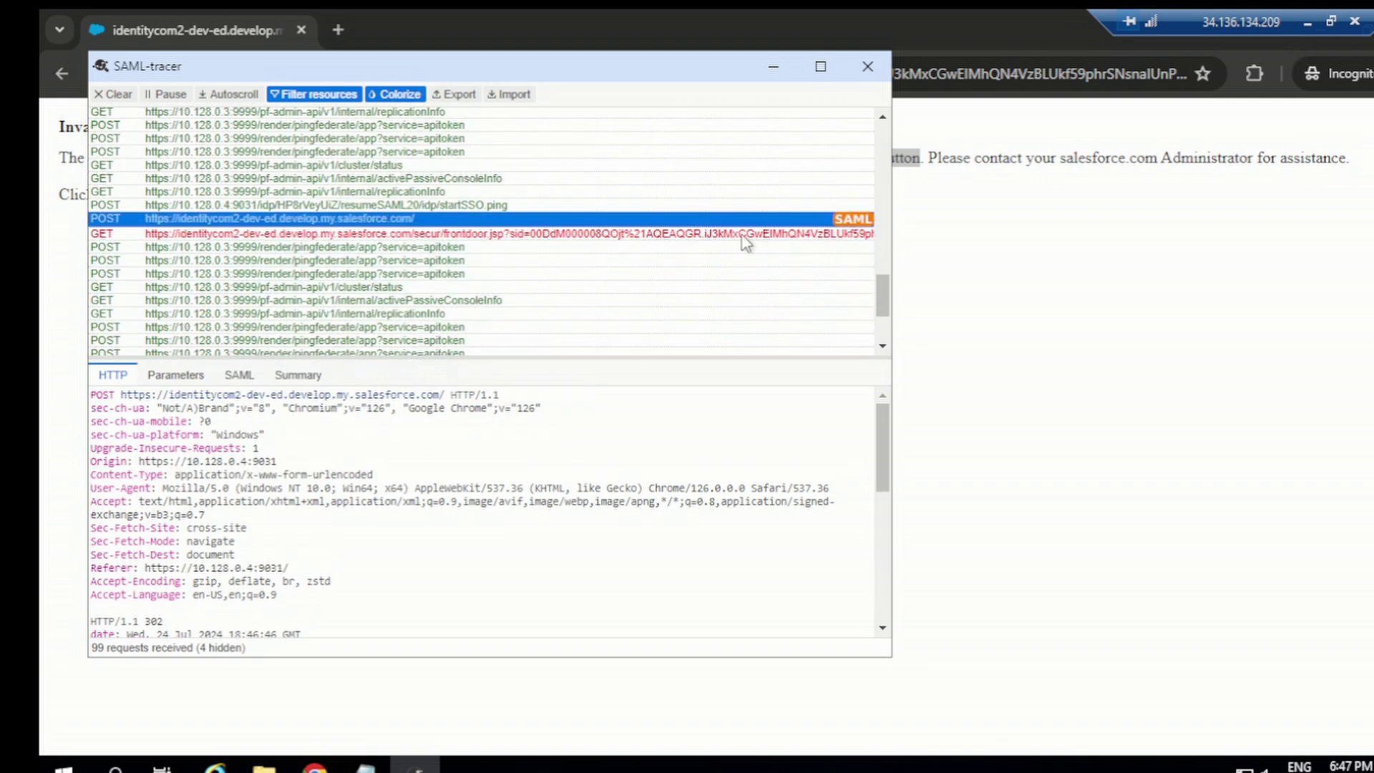
left_click(241, 377)
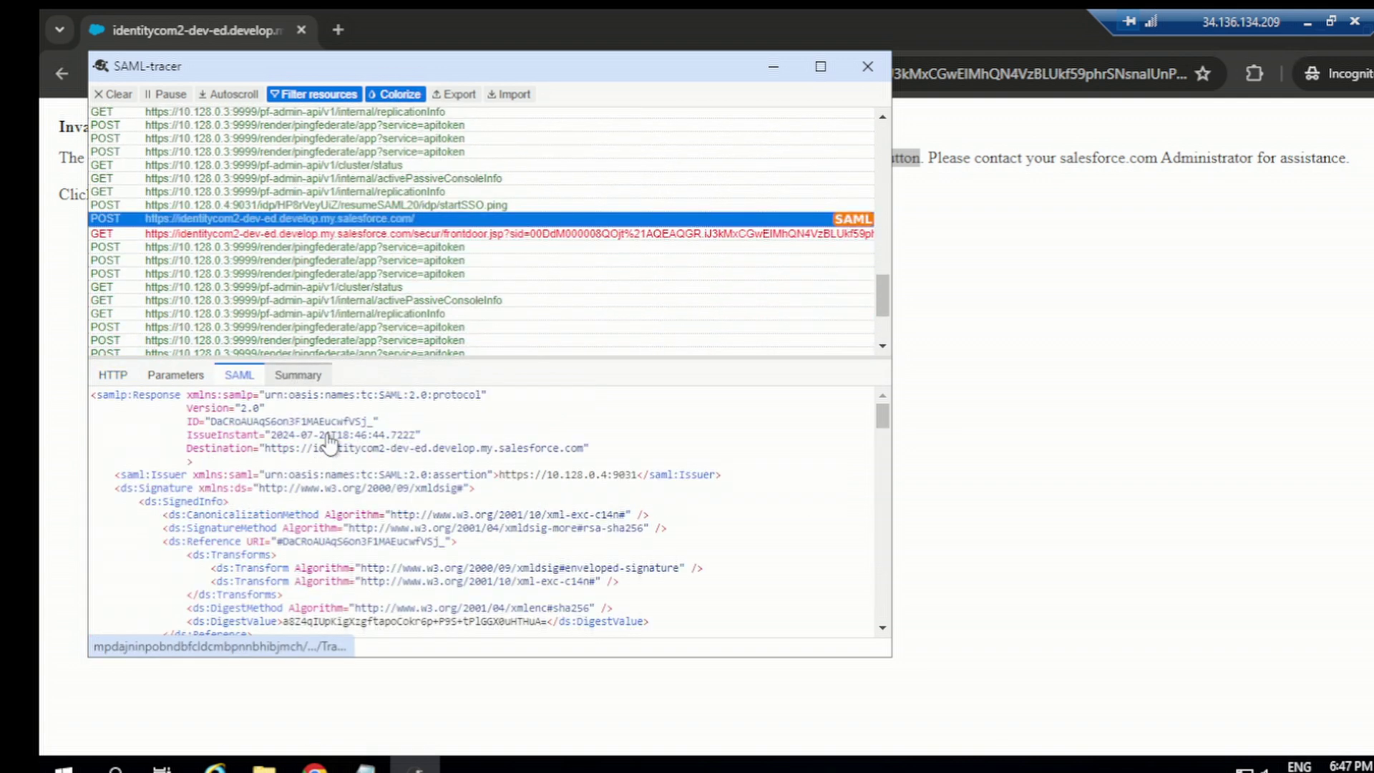
left_click(297, 377)
scroll(237, 565, "down", 2)
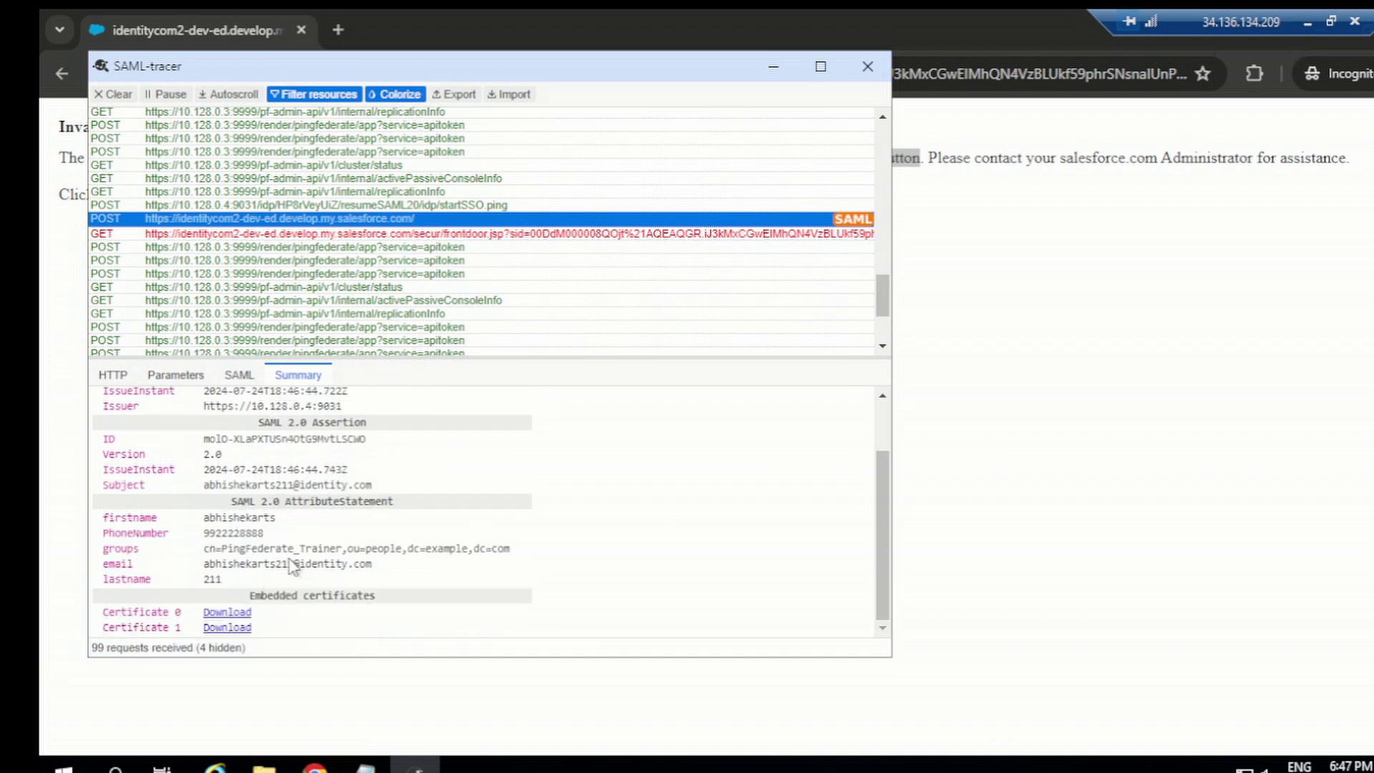
scroll(176, 390, "up", 2)
left_click(173, 378)
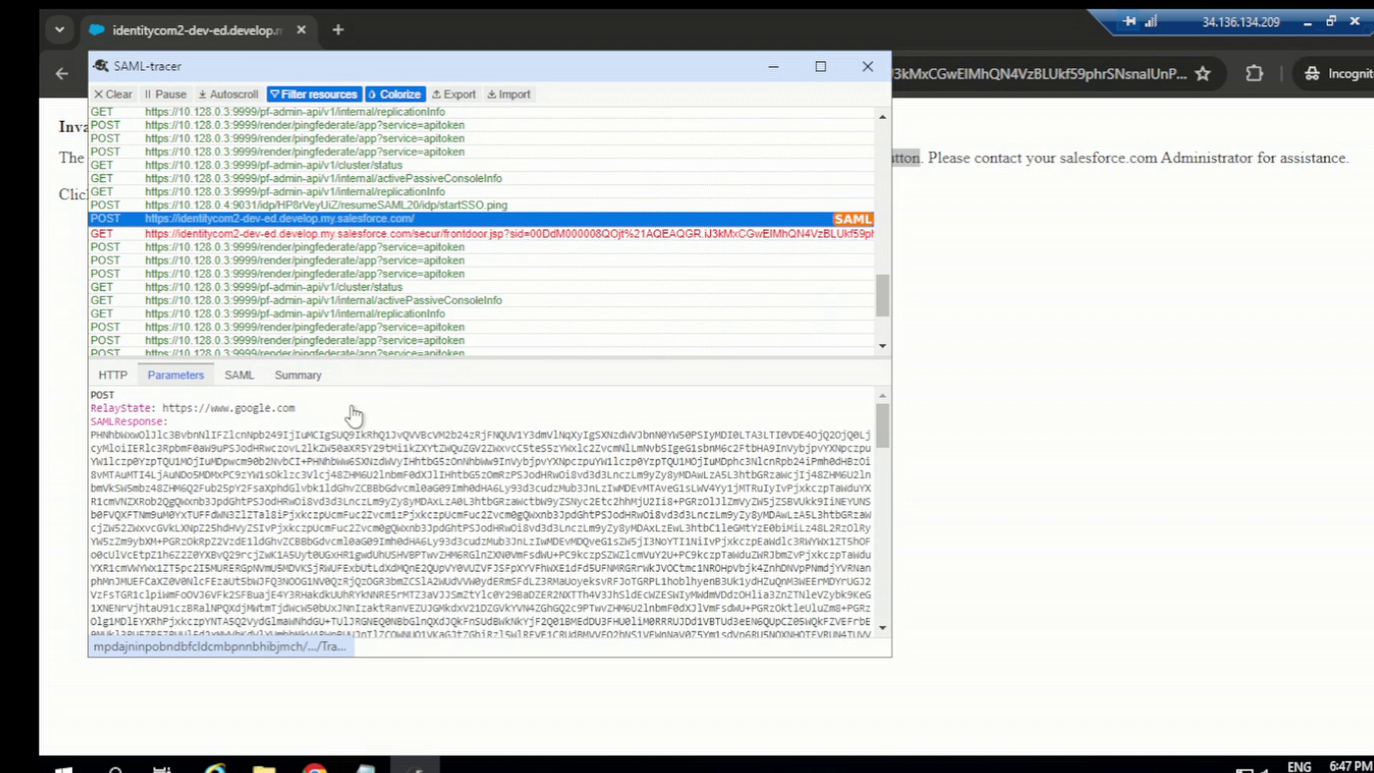
left_click_drag(164, 409, 309, 422)
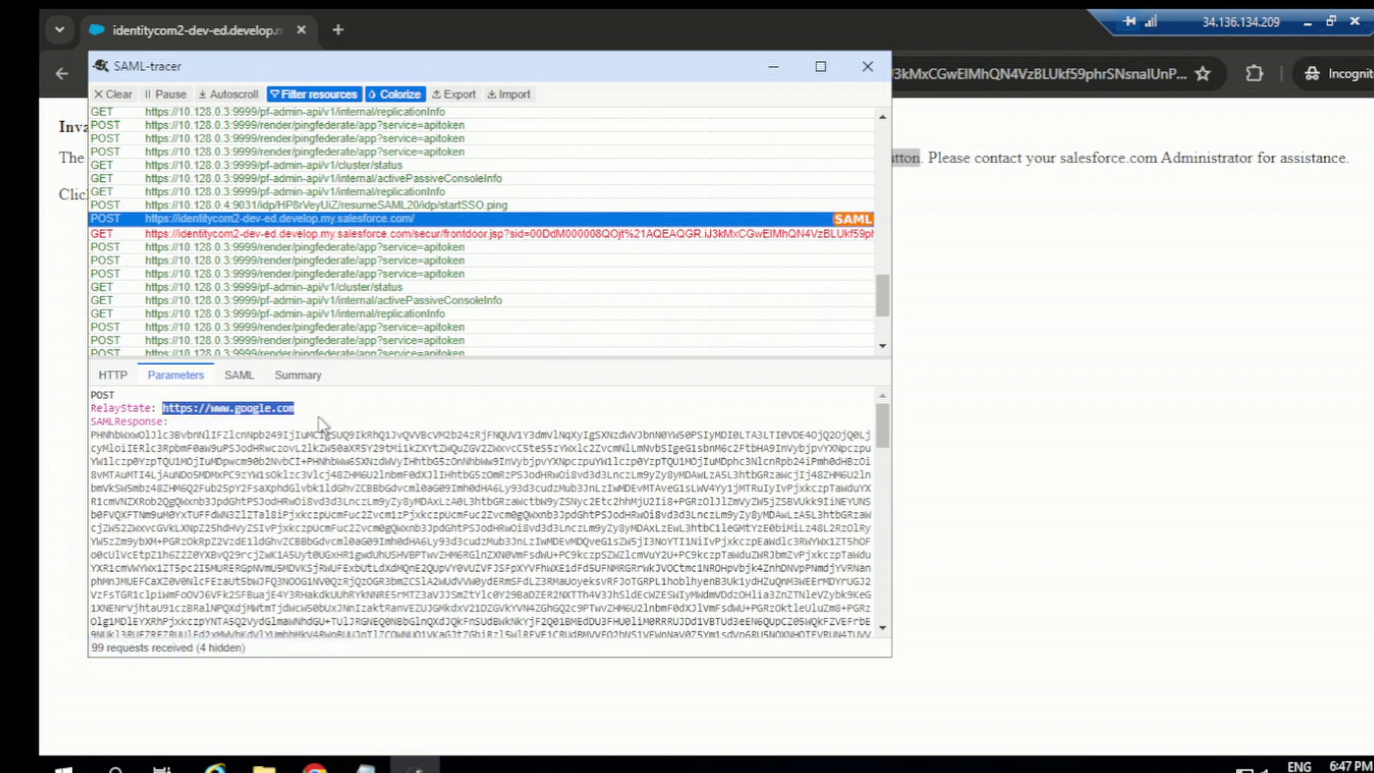